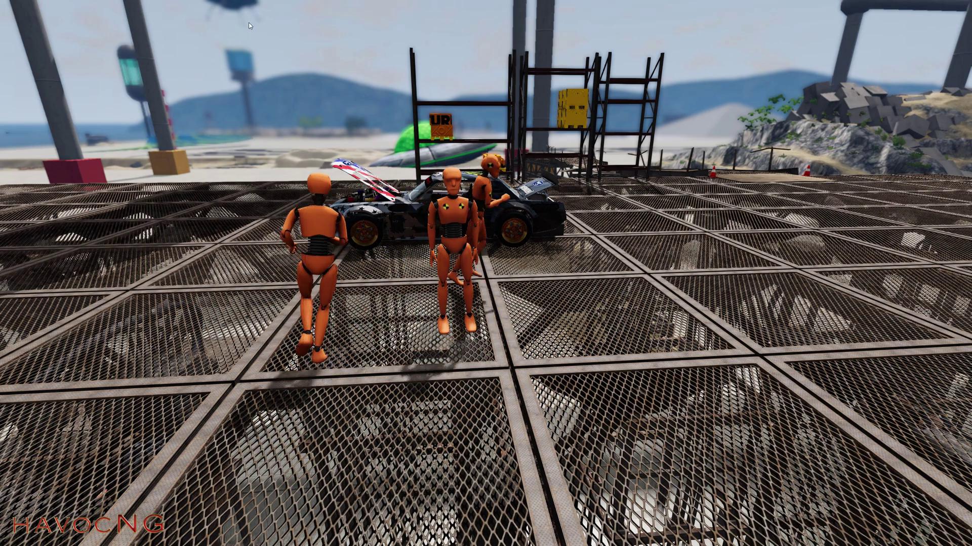
Step: Bring up BeamNG.drive's main menu, then switch to the Mixamo Characters page in Firefox
{"action": "left_click", "coordinate": [242, 9]}
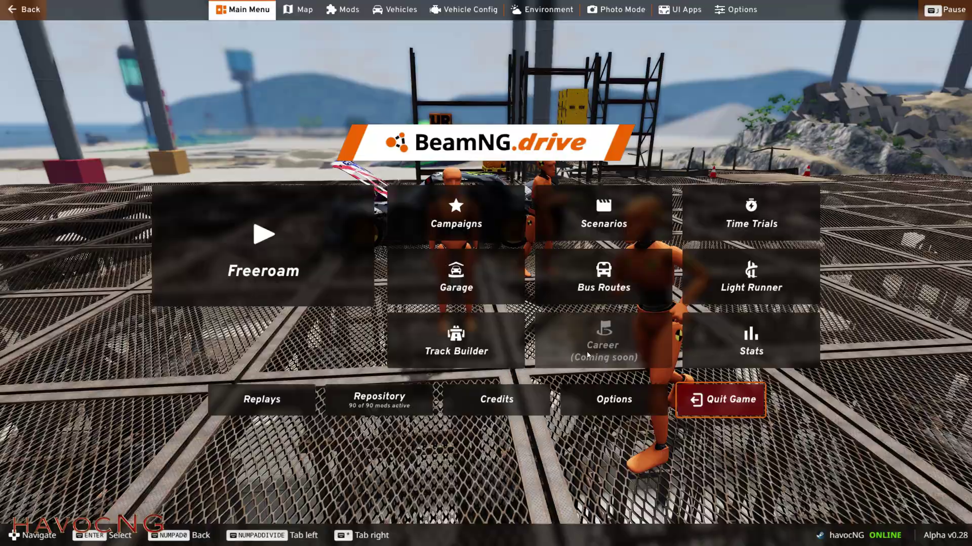
{"action": "key", "text": "alt+Tab"}
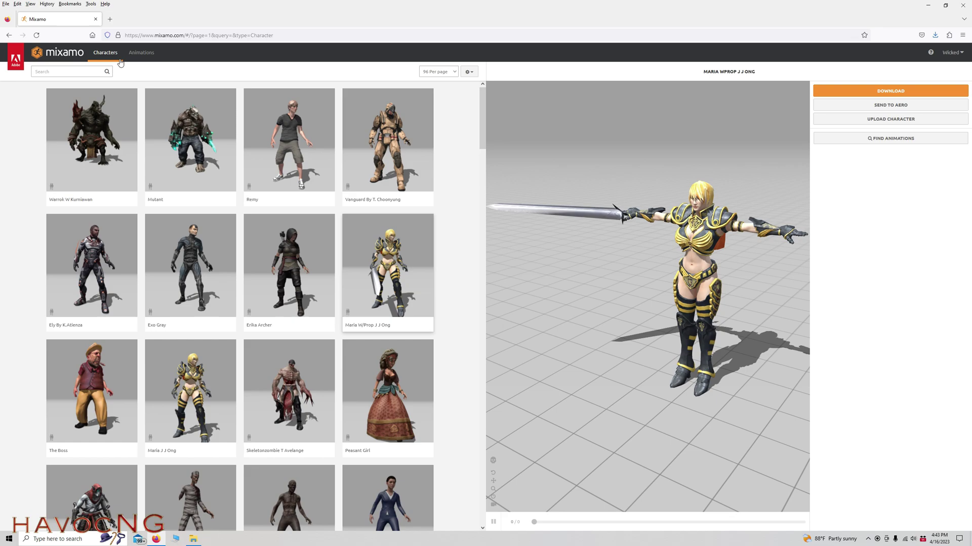
{"action": "left_click", "coordinate": [138, 56]}
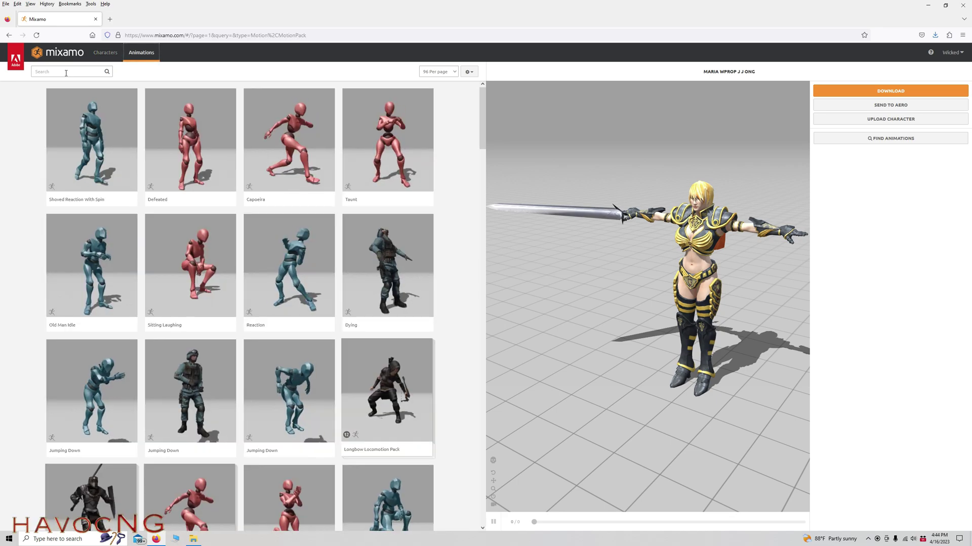
{"action": "left_click", "coordinate": [105, 52]}
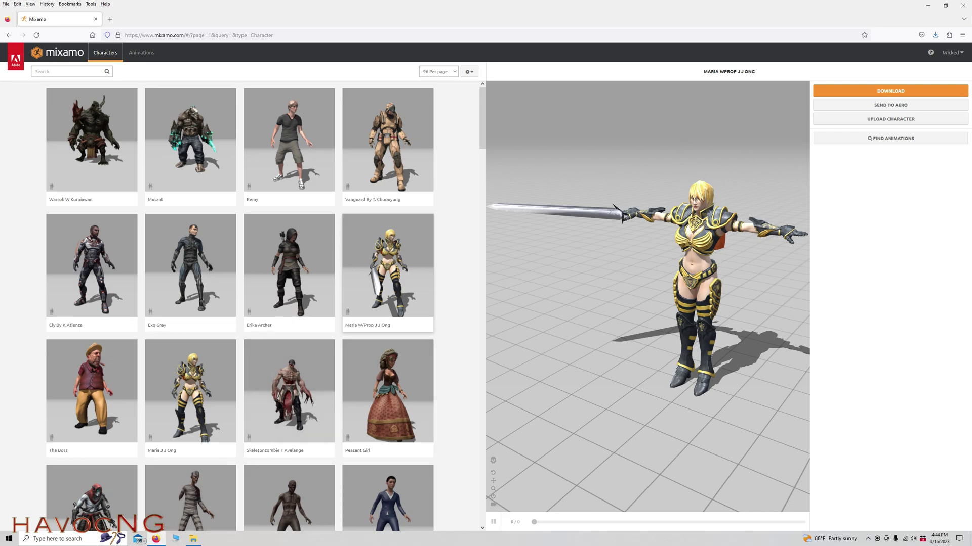
Step: Select dummy fbx.zip on Extra Drive (D:) and move the Explorer window aside to the right
{"action": "left_click", "coordinate": [176, 540]}
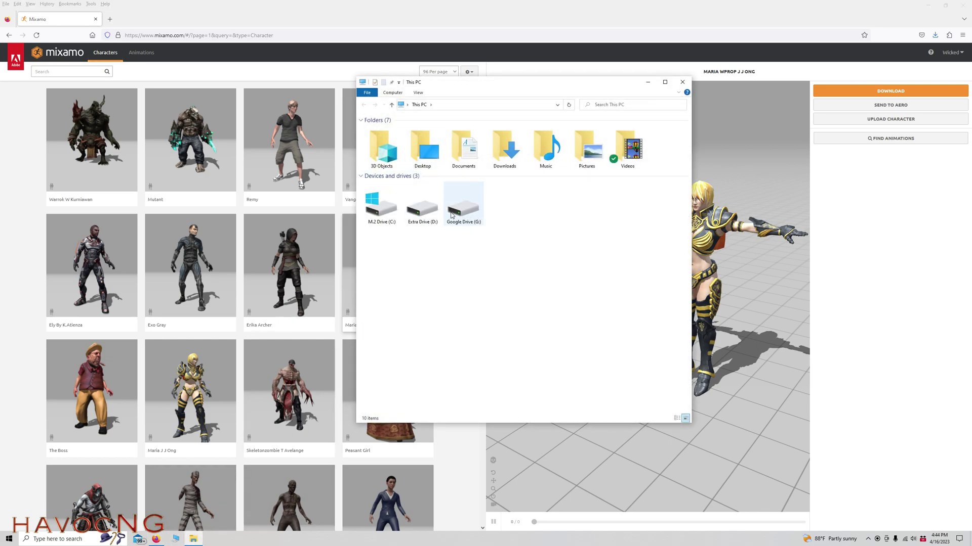
{"action": "double_click", "coordinate": [462, 207]}
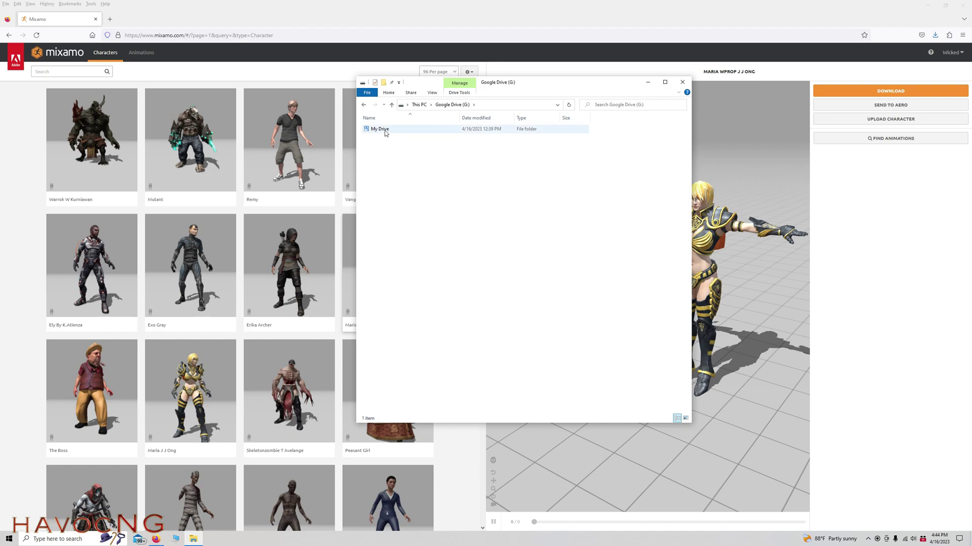
{"action": "left_click", "coordinate": [362, 105]}
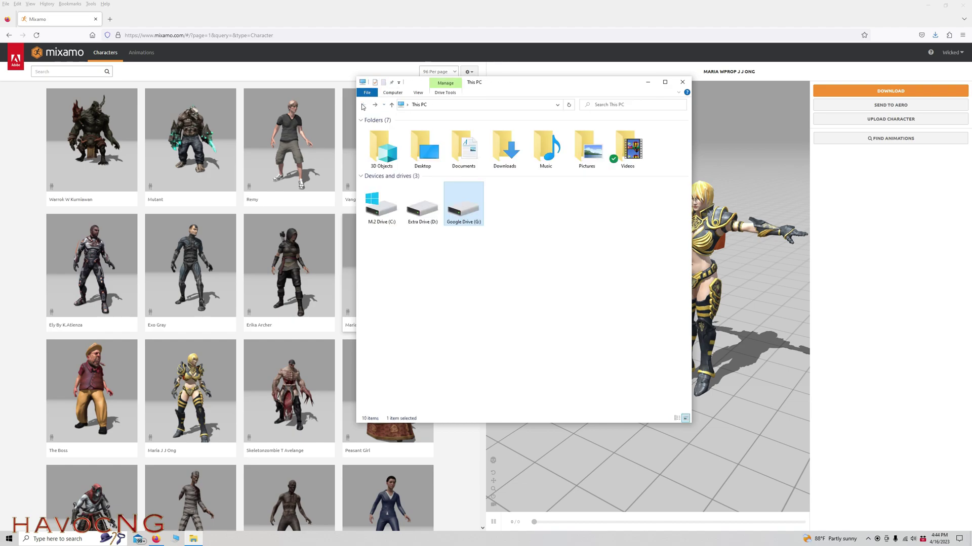
{"action": "double_click", "coordinate": [421, 216]}
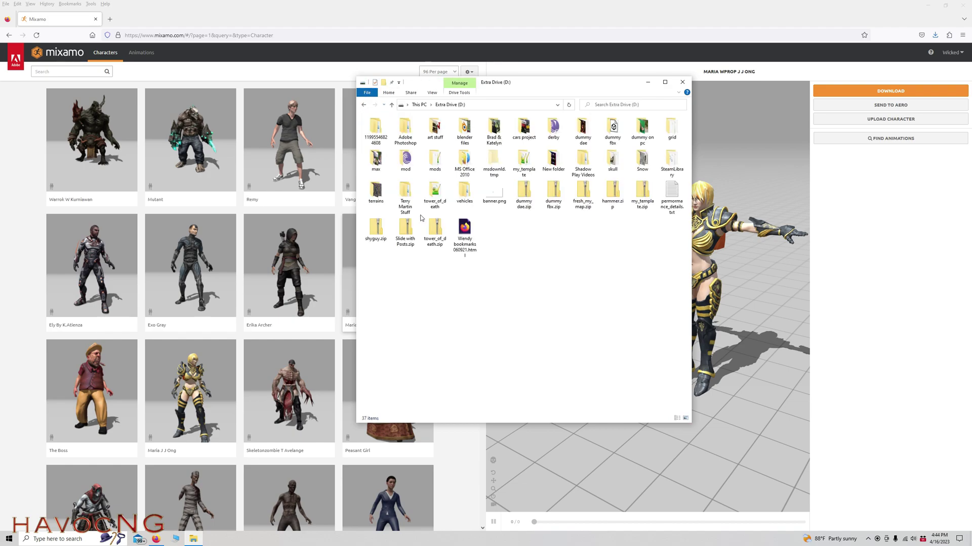
{"action": "left_click", "coordinate": [554, 203]}
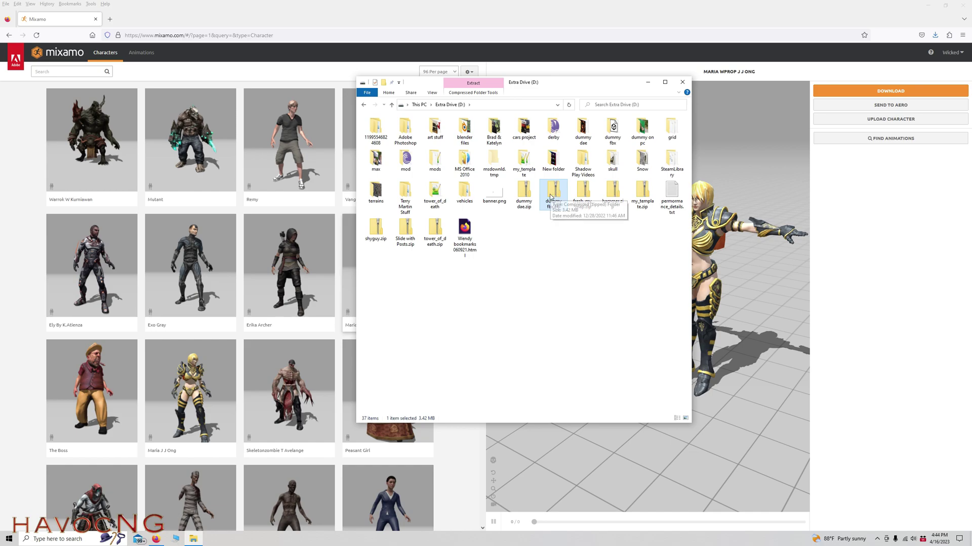
{"action": "left_click_drag", "start_coordinate": [553, 84], "coordinate": [971, 76]}
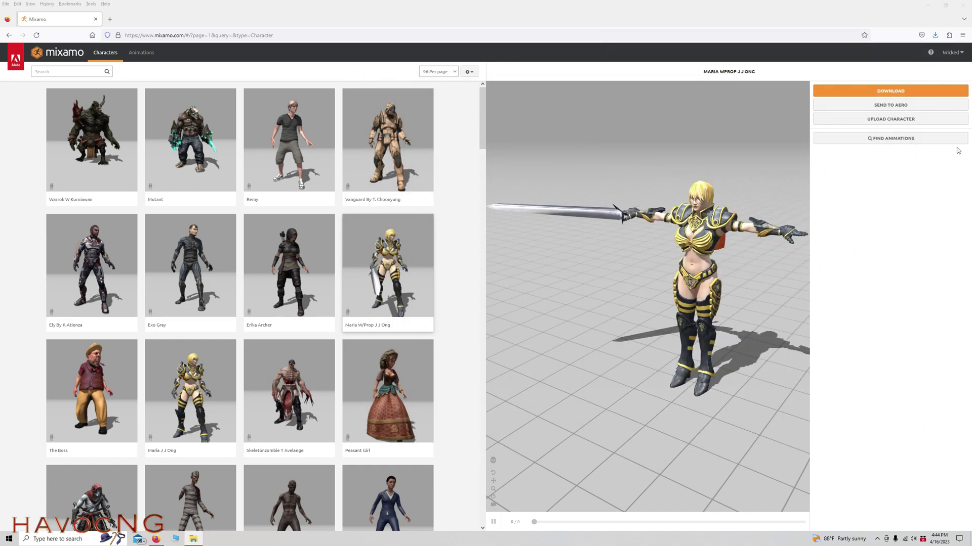
Step: Upload dummy fbx.zip from File Explorer into Mixamo's Upload Character drop zone
{"action": "left_click", "coordinate": [879, 121]}
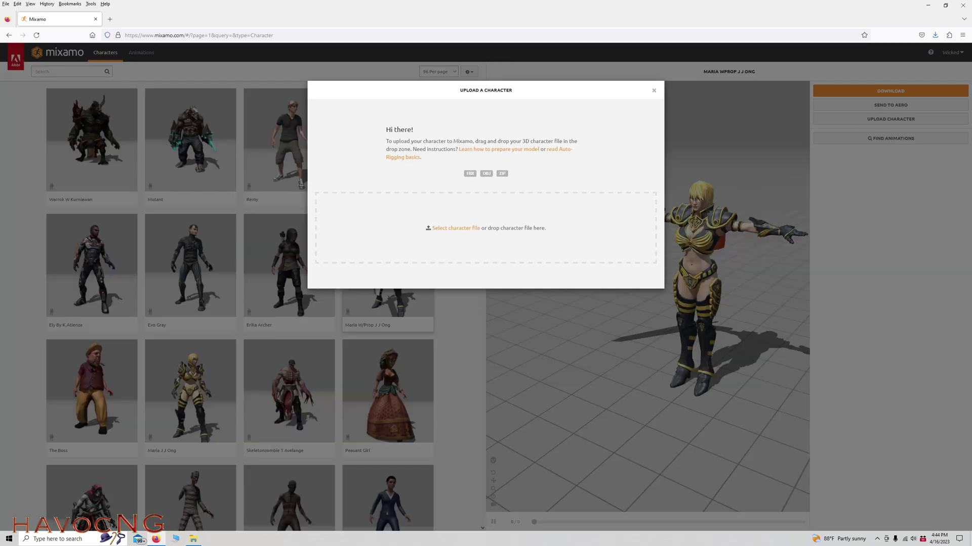
{"action": "left_click_drag", "start_coordinate": [971, 84], "coordinate": [621, 85]}
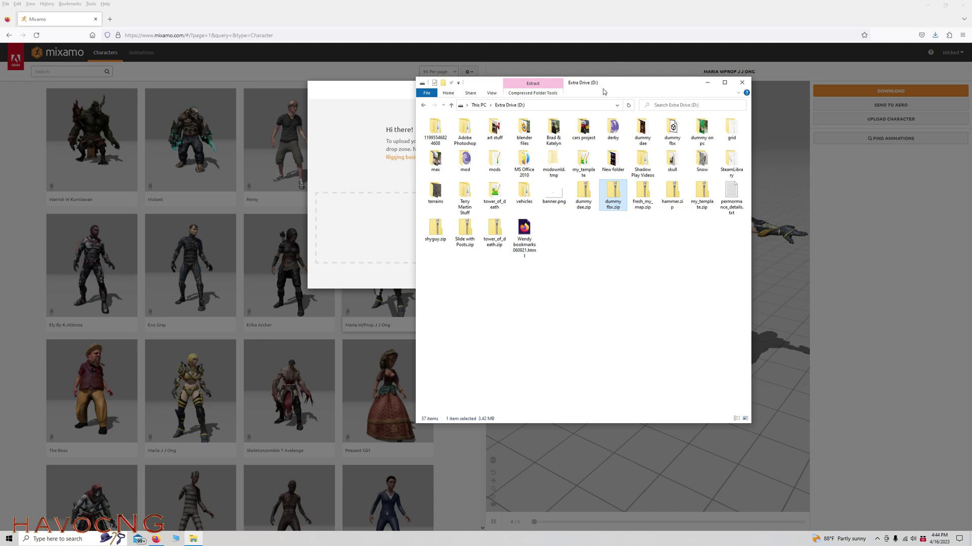
{"action": "left_click_drag", "start_coordinate": [606, 85], "coordinate": [971, 85]}
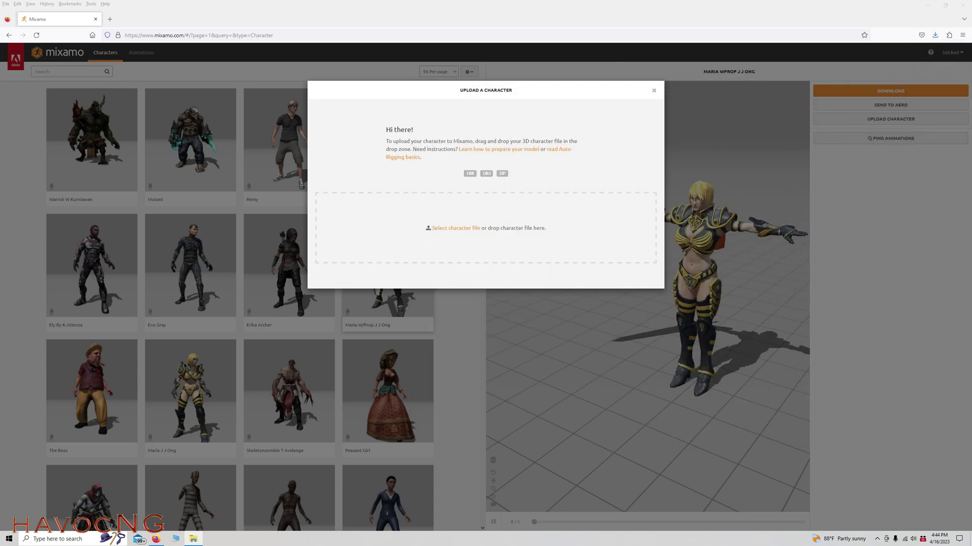
{"action": "left_click_drag", "start_coordinate": [971, 126], "coordinate": [527, 205]}
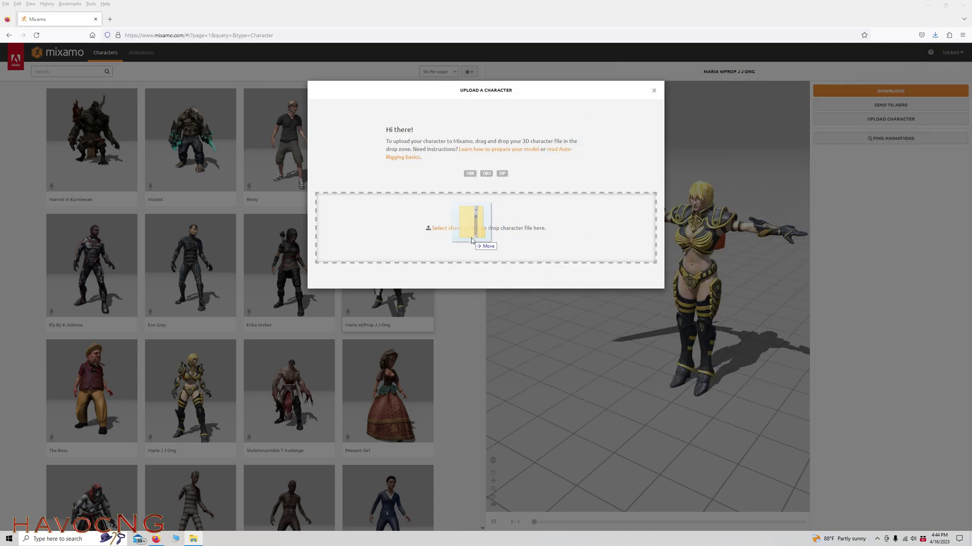
{"action": "left_click_drag", "start_coordinate": [472, 238], "coordinate": [471, 237]}
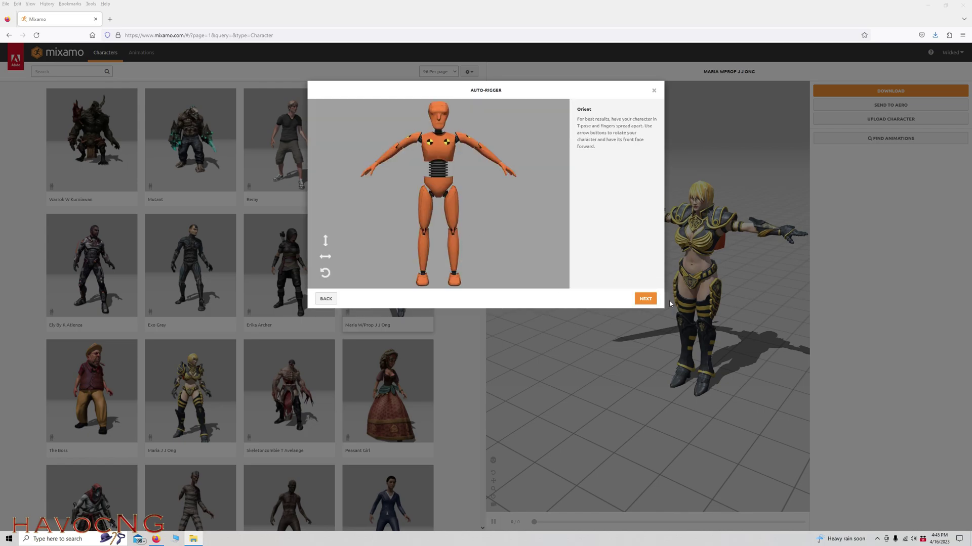
Step: Place chin, wrist, elbow, knee and groin markers on the crash dummy and start auto-rigging
{"action": "left_click", "coordinate": [642, 299]}
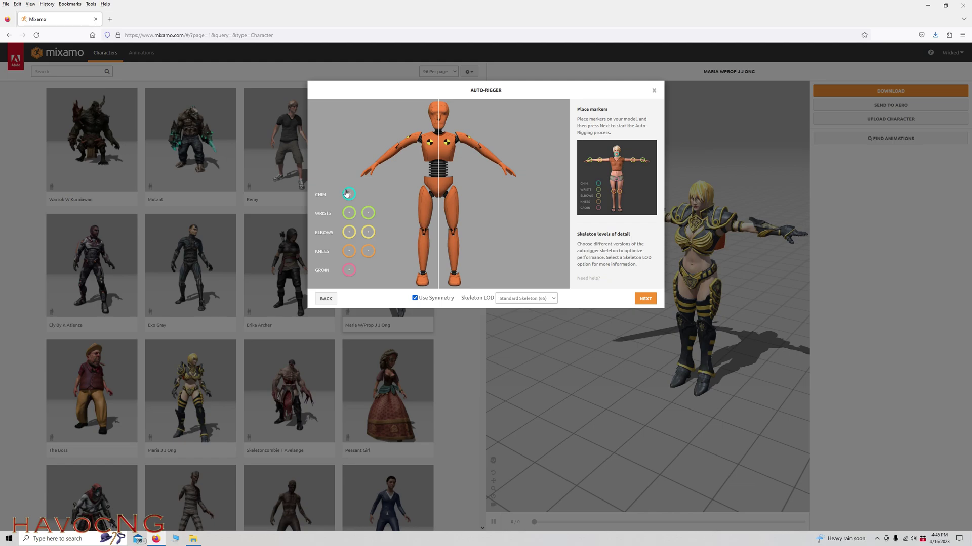
{"action": "left_click_drag", "start_coordinate": [346, 193], "coordinate": [439, 129]}
{"action": "left_click_drag", "start_coordinate": [352, 217], "coordinate": [379, 165]}
{"action": "mouse_move", "coordinate": [348, 234]}
{"action": "left_mouse_down"}
{"action": "mouse_move", "coordinate": [402, 225]}
{"action": "mouse_move", "coordinate": [425, 235]}
{"action": "mouse_move", "coordinate": [399, 149]}
{"action": "left_mouse_up"}
{"action": "left_click_drag", "start_coordinate": [349, 252], "coordinate": [424, 234]}
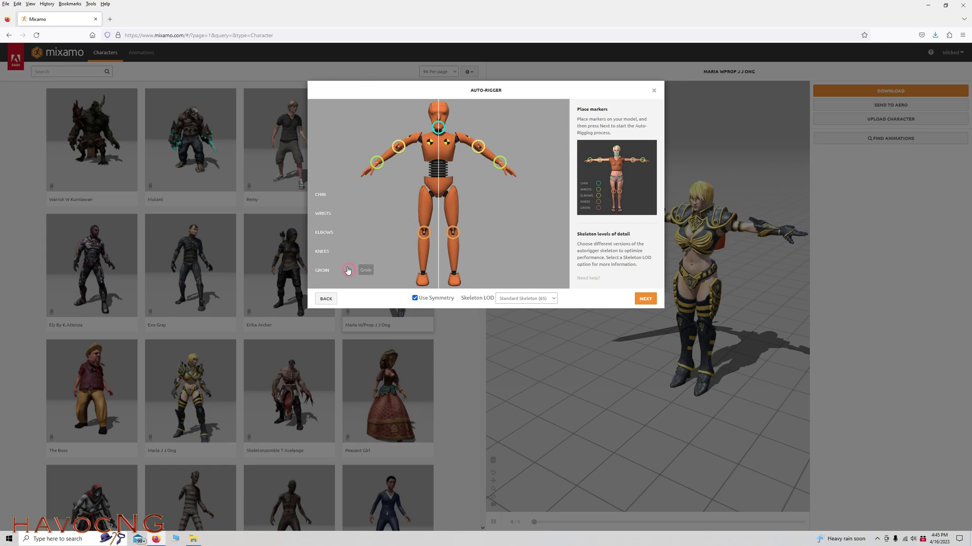
{"action": "left_click_drag", "start_coordinate": [348, 270], "coordinate": [438, 197]}
{"action": "left_click", "coordinate": [646, 299]}
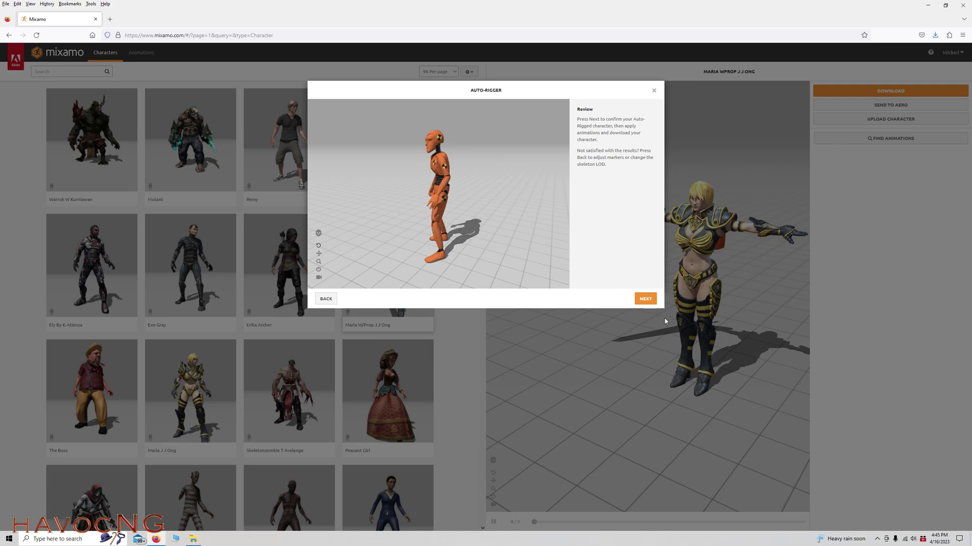
Step: Confirm the rigged dummy and apply the Jog In Circle animation found by searching 'jog'
{"action": "left_click", "coordinate": [645, 298]}
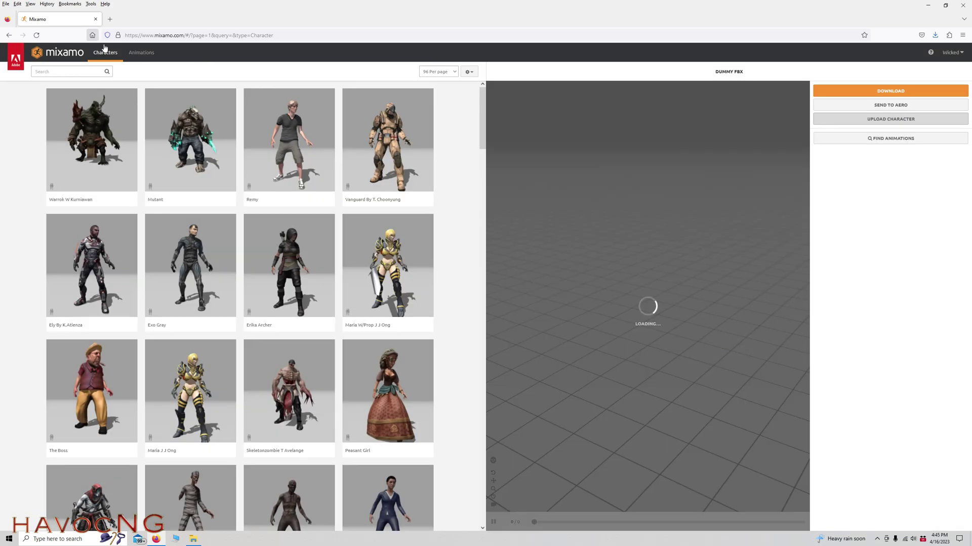
{"action": "left_click", "coordinate": [141, 53]}
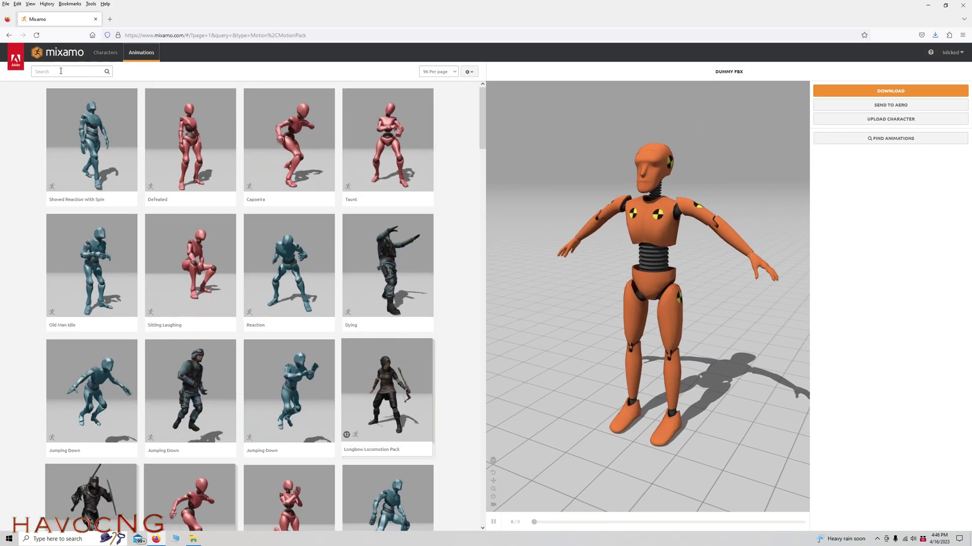
{"action": "left_click", "coordinate": [61, 71]}
{"action": "type", "text": "ru"}
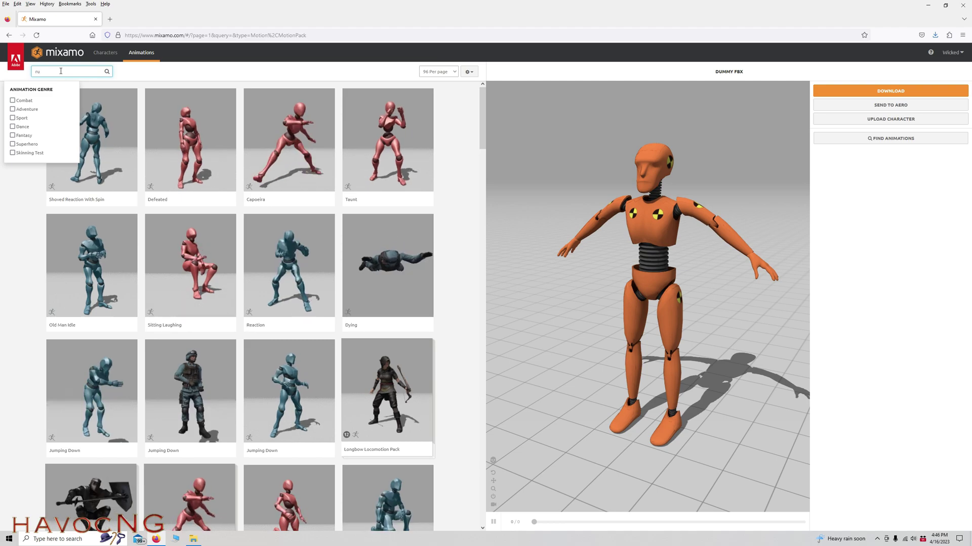
{"action": "key", "text": "BackSpace"}
{"action": "key", "text": "BackSpace"}
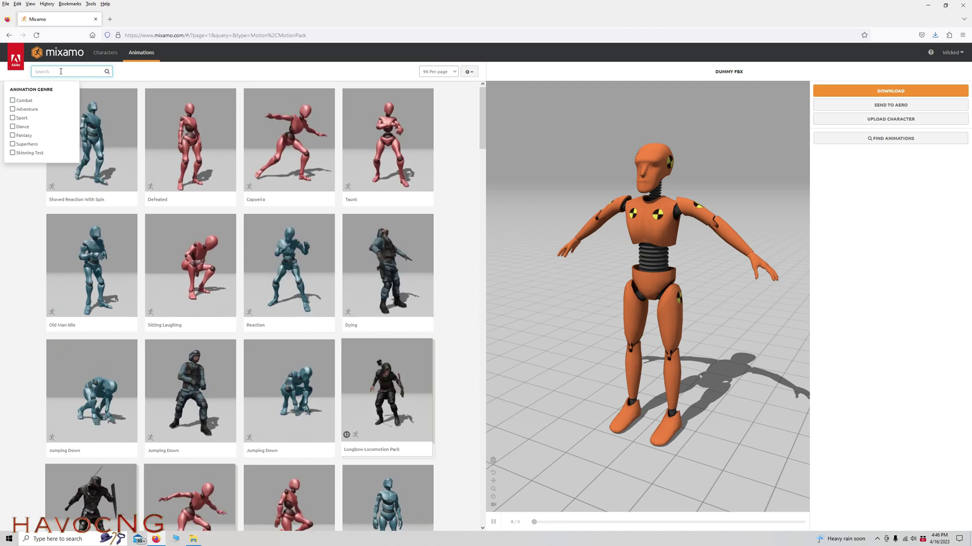
{"action": "type", "text": "jo"}
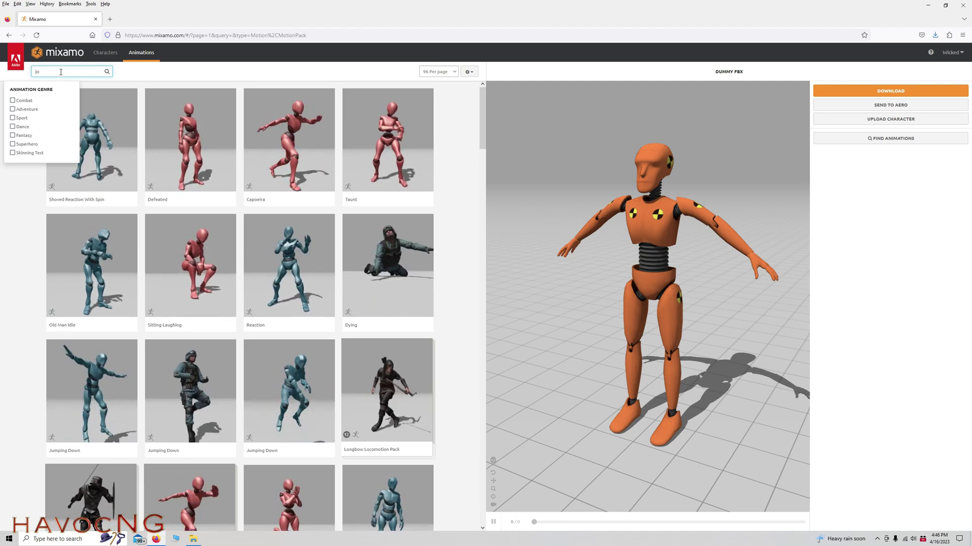
{"action": "type", "text": "g"}
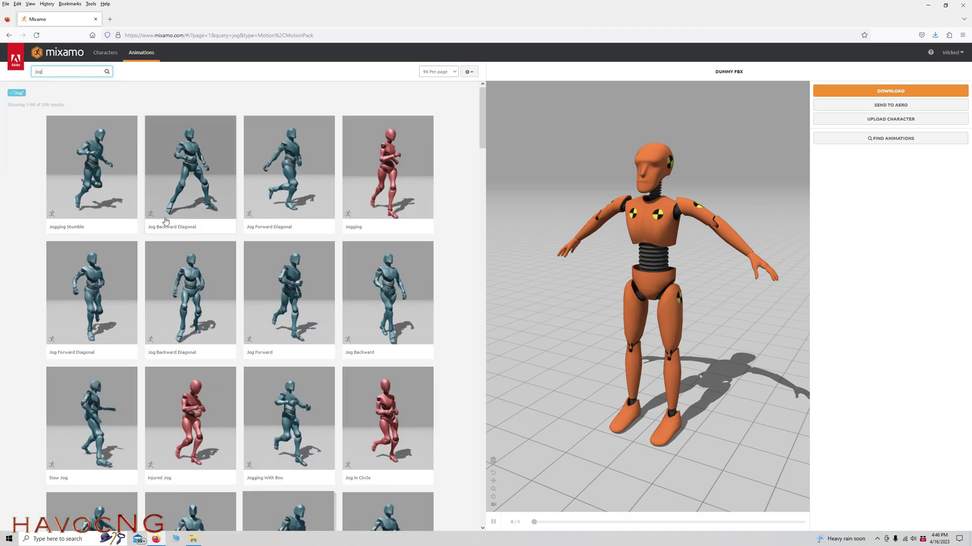
{"action": "left_click", "coordinate": [384, 419]}
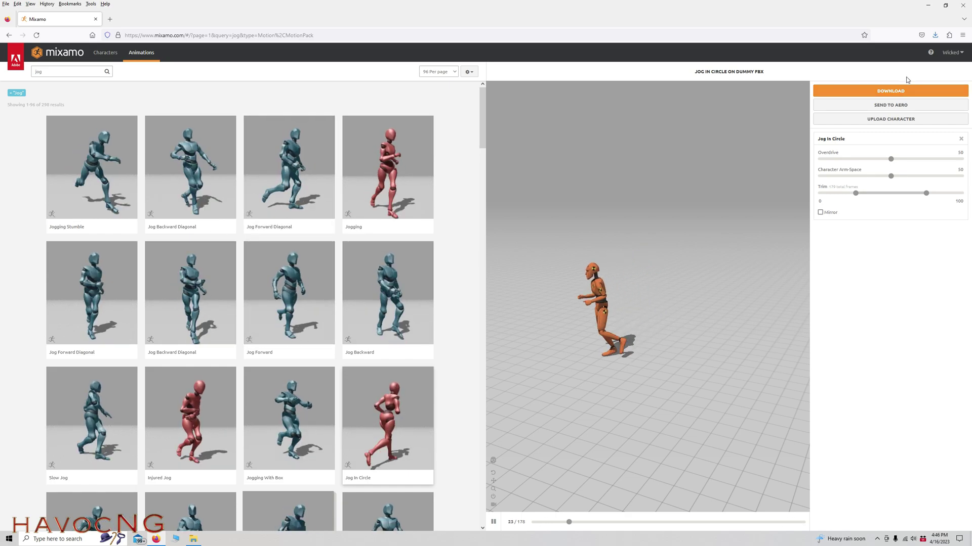
Step: Download the Jog In Circle animation in Collada (.dae) format
{"action": "left_click", "coordinate": [881, 95]}
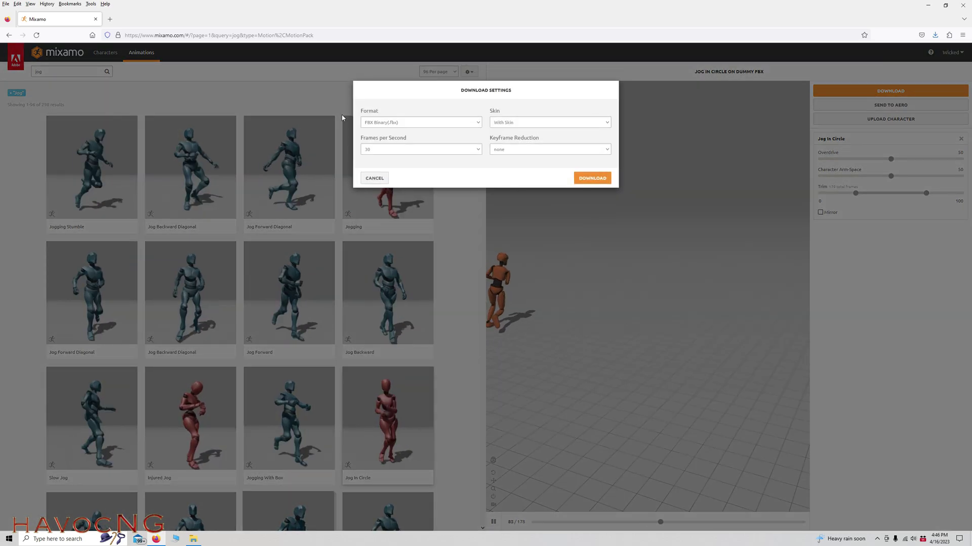
{"action": "left_click", "coordinate": [392, 125]}
{"action": "left_click", "coordinate": [397, 161]}
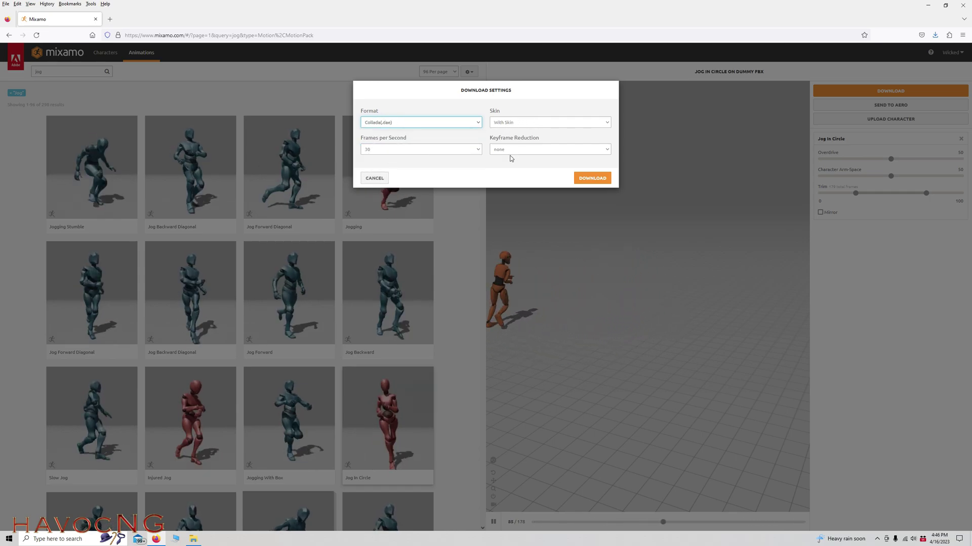
{"action": "left_click", "coordinate": [596, 178]}
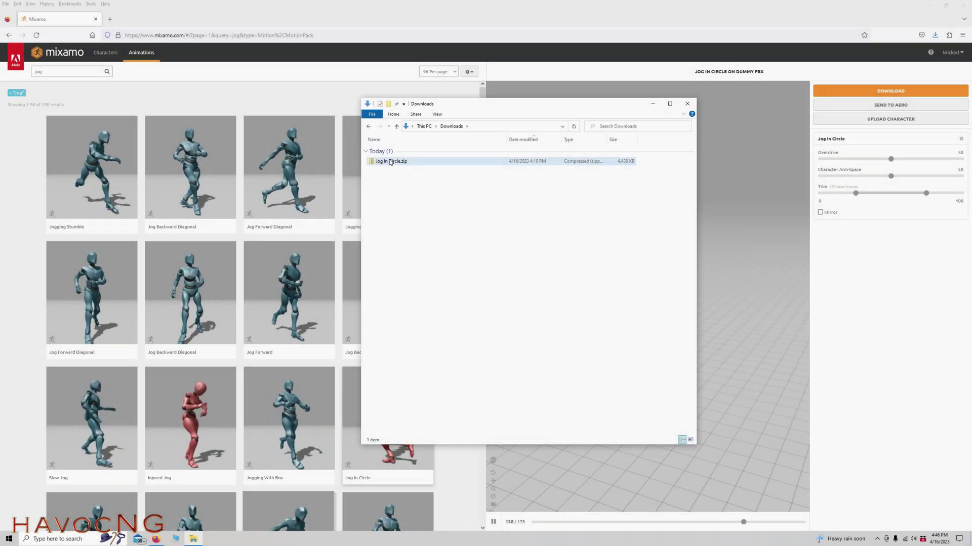
Step: Extract Jog In Circle.zip into a Jog In Circle folder in Downloads
{"action": "left_click_drag", "start_coordinate": [484, 107], "coordinate": [465, 90]}
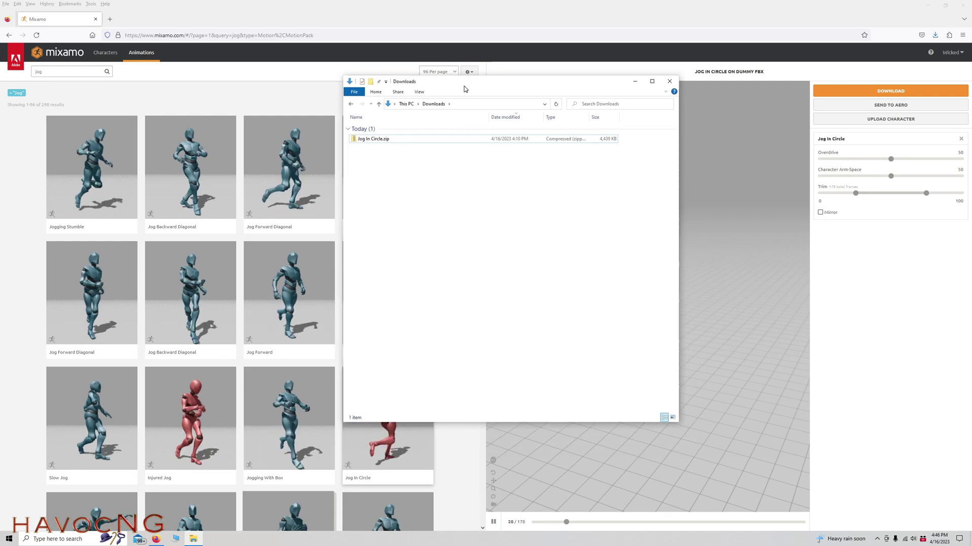
{"action": "right_click", "coordinate": [380, 141]}
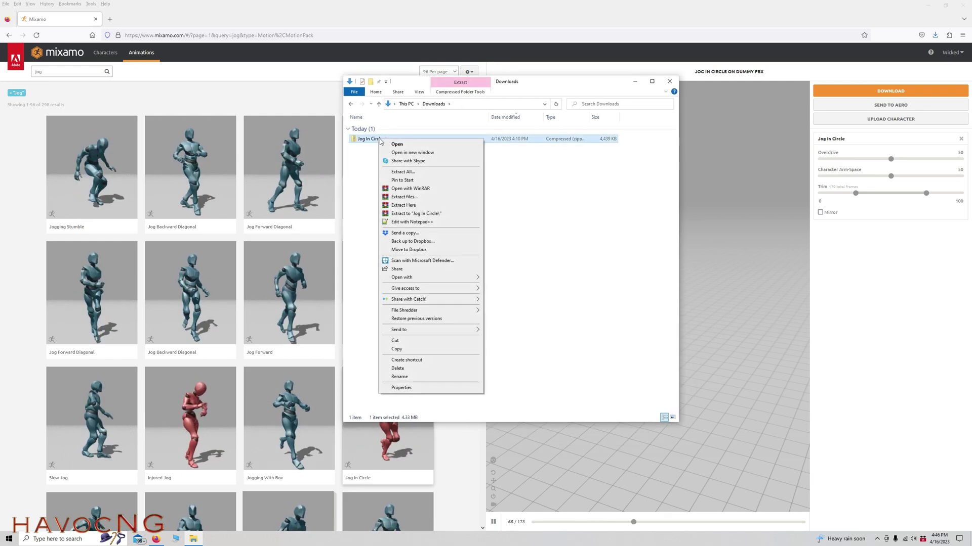
{"action": "left_click", "coordinate": [404, 198]}
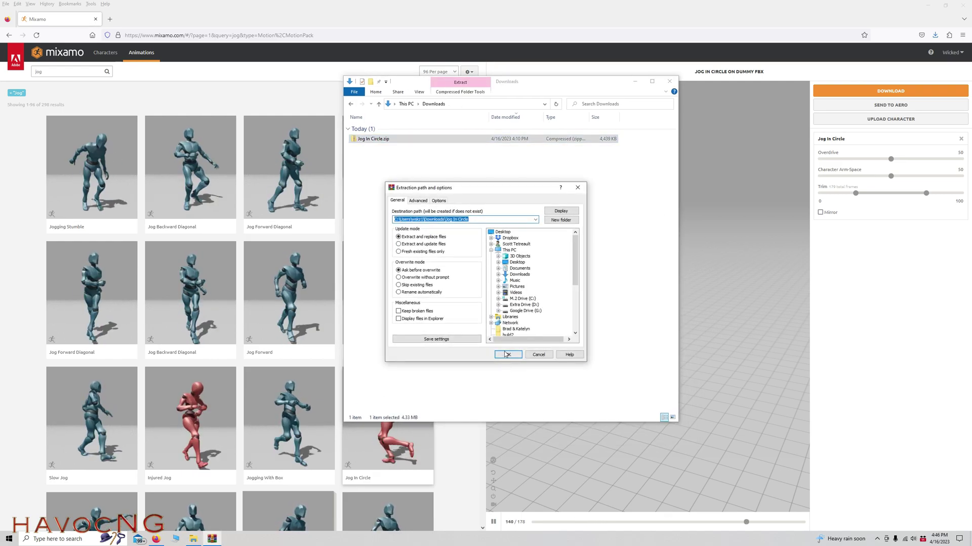
{"action": "left_click", "coordinate": [508, 354]}
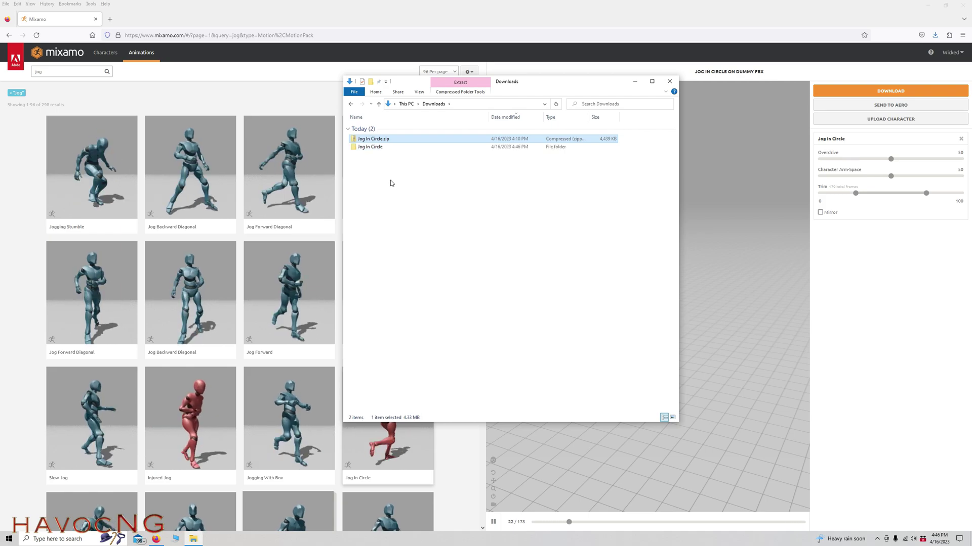
Step: Check Jog In Circle.dae and textures/newdummy.png, return to Downloads and minimize Firefox
{"action": "double_click", "coordinate": [370, 148]}
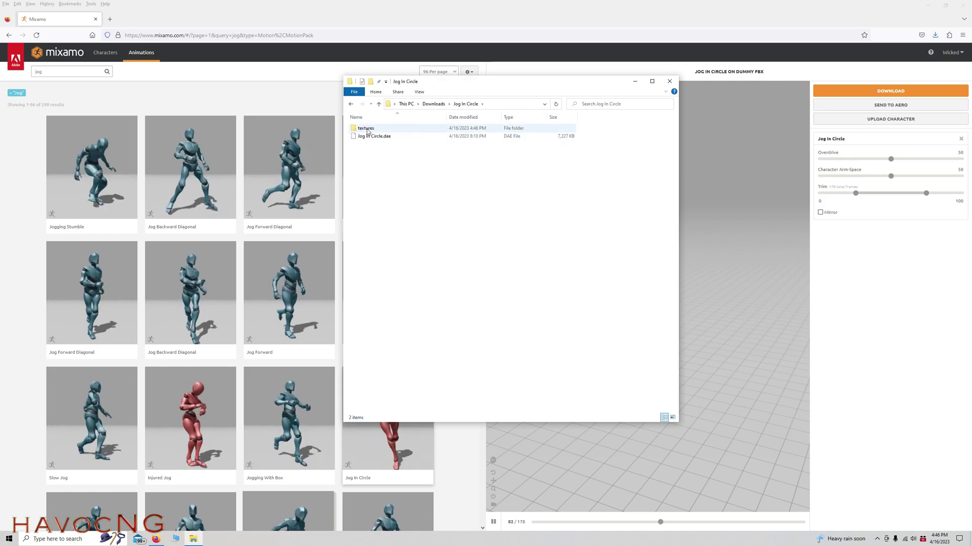
{"action": "double_click", "coordinate": [366, 128]}
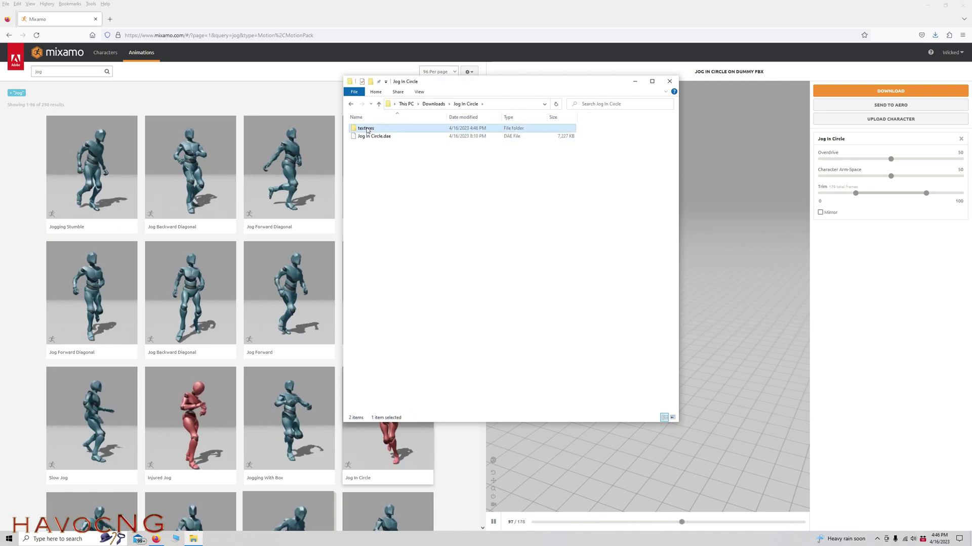
{"action": "left_click", "coordinate": [379, 104]}
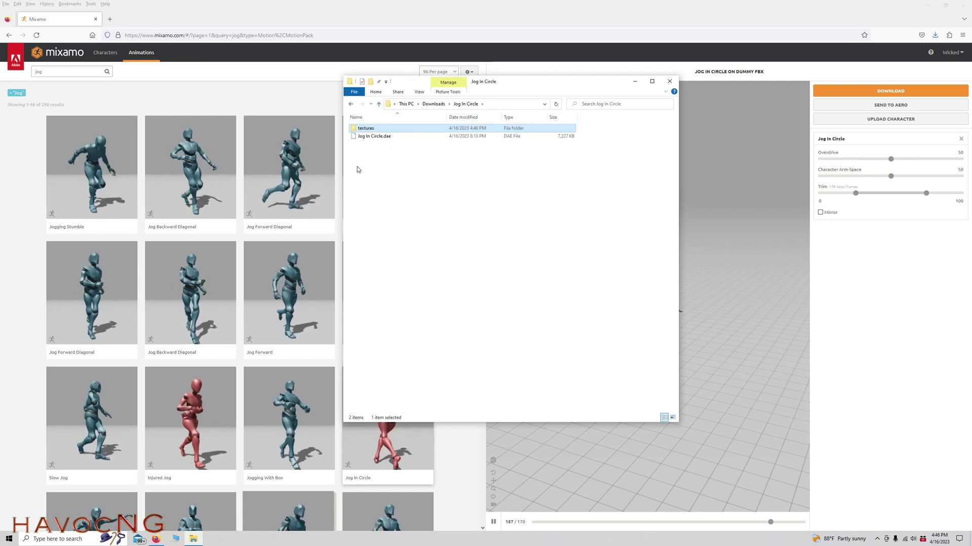
{"action": "left_click", "coordinate": [379, 104]}
{"action": "left_click", "coordinate": [923, 6]}
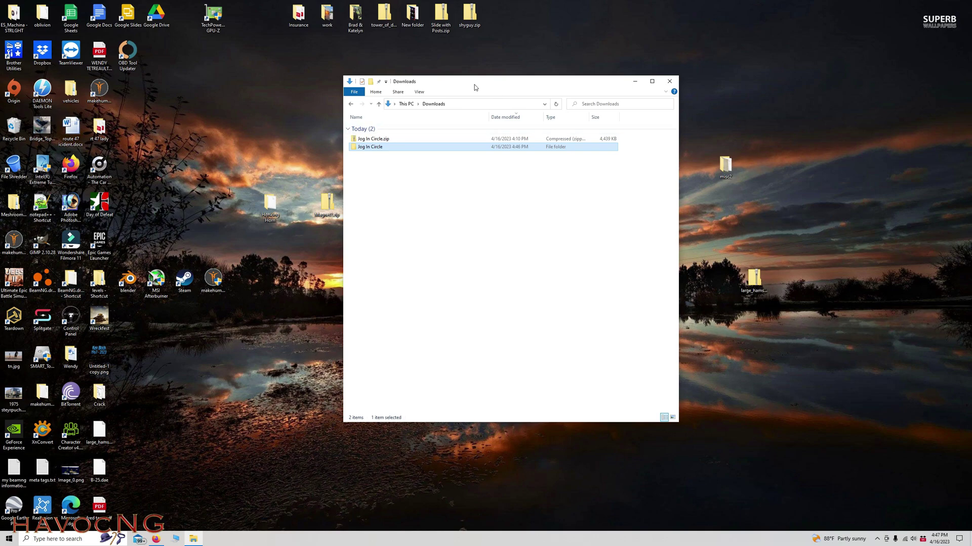
{"action": "left_click_drag", "start_coordinate": [475, 87], "coordinate": [558, 64]}
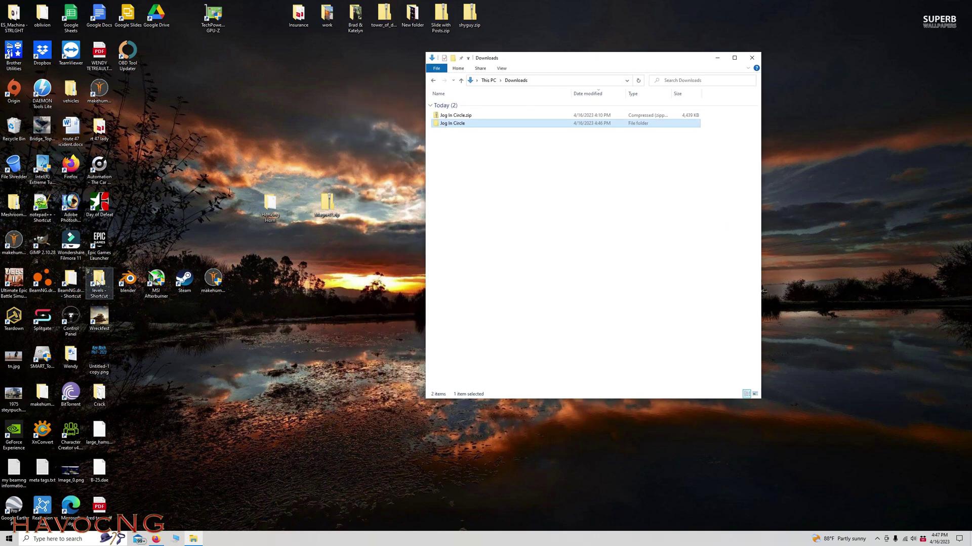
{"action": "double_click", "coordinate": [97, 283]}
{"action": "left_click_drag", "start_coordinate": [550, 72], "coordinate": [198, 86]}
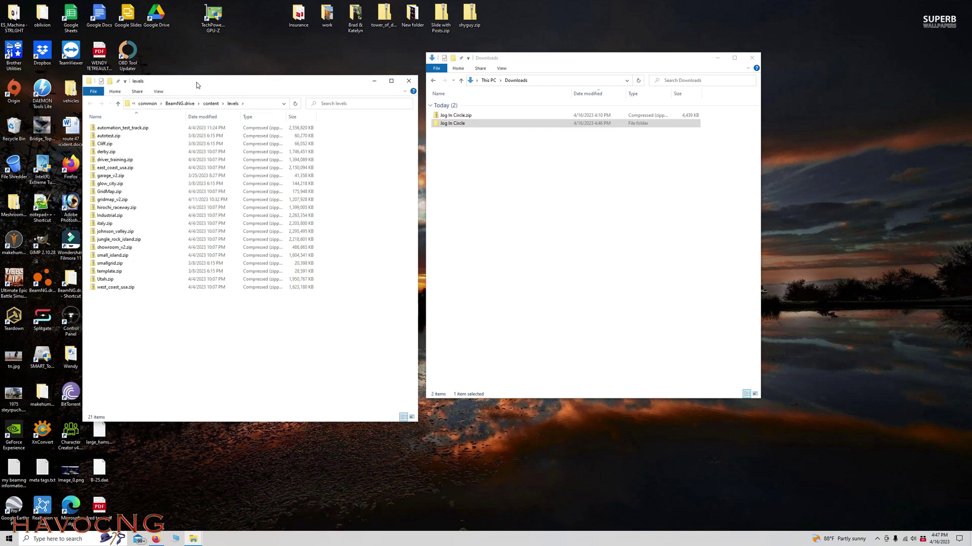
{"action": "right_click", "coordinate": [112, 201]}
{"action": "left_click", "coordinate": [145, 249]}
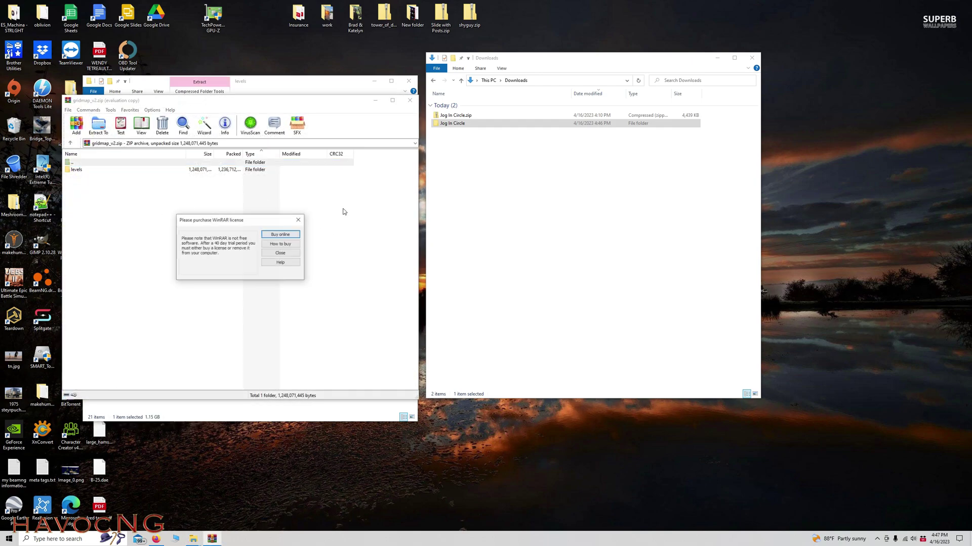
{"action": "left_click", "coordinate": [298, 221]}
{"action": "double_click", "coordinate": [82, 171]}
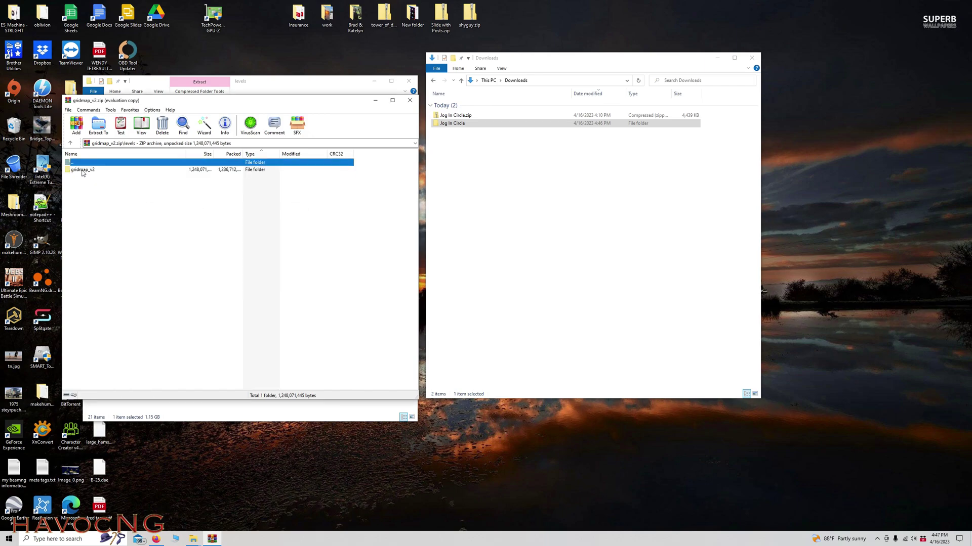
{"action": "double_click", "coordinate": [82, 172]}
{"action": "double_click", "coordinate": [83, 171]}
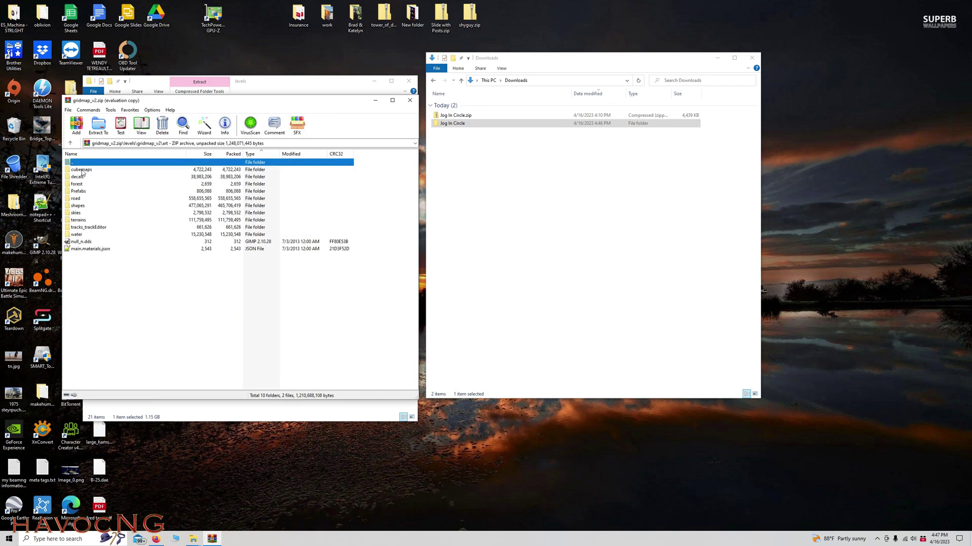
{"action": "double_click", "coordinate": [81, 207]}
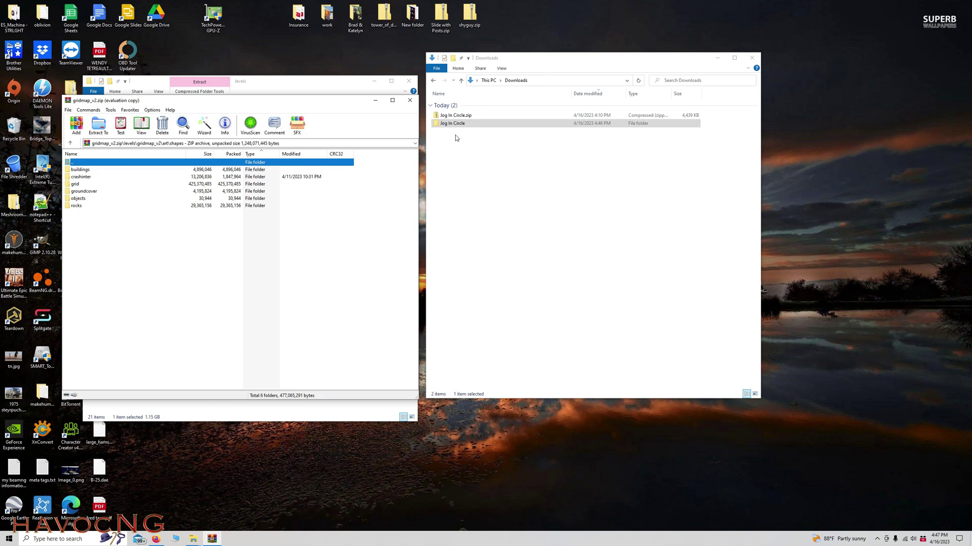
{"action": "left_click_drag", "start_coordinate": [454, 126], "coordinate": [145, 288]}
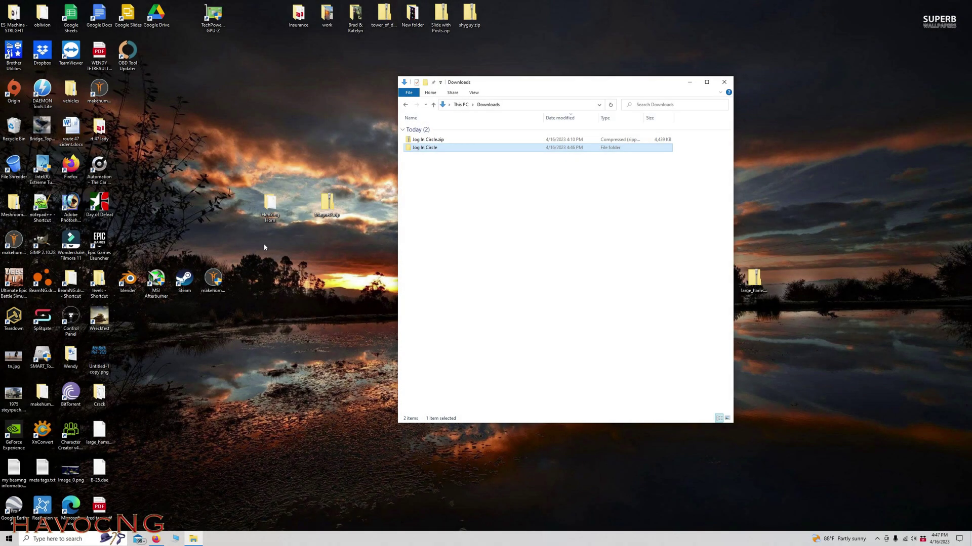
Step: Go to the BeamNG.drive user folder's 0.28 > mods folder and preview car_jump_arena.zip
{"action": "double_click", "coordinate": [71, 281]}
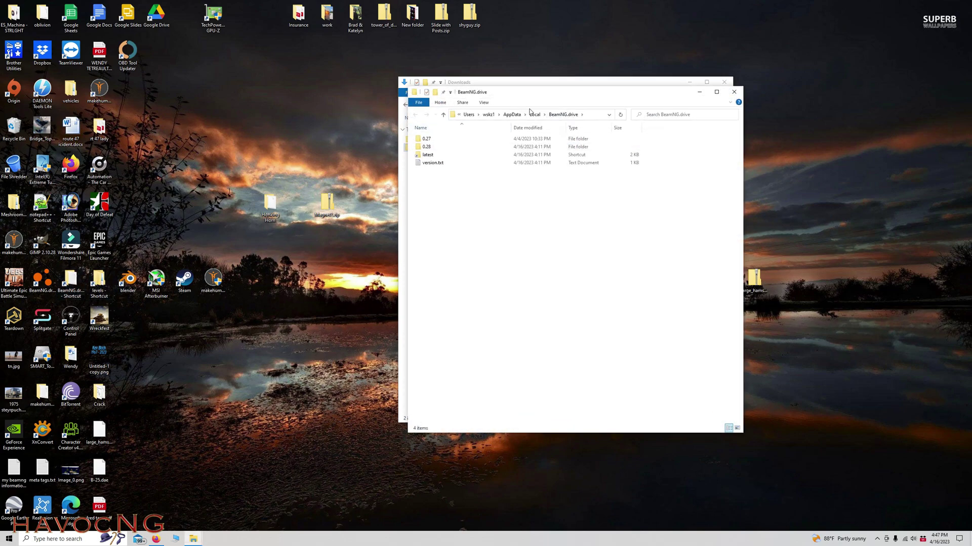
{"action": "left_click_drag", "start_coordinate": [527, 99], "coordinate": [172, 91]}
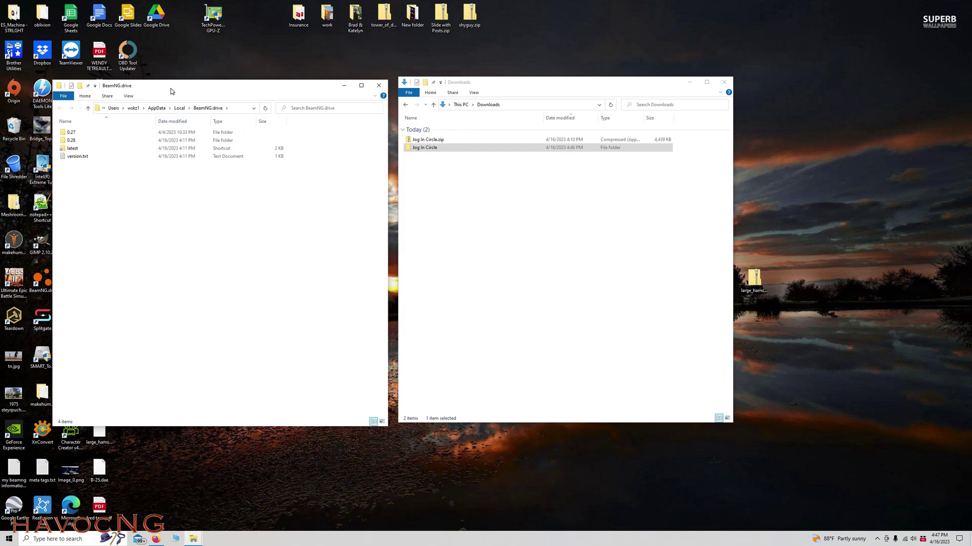
{"action": "double_click", "coordinate": [76, 149]}
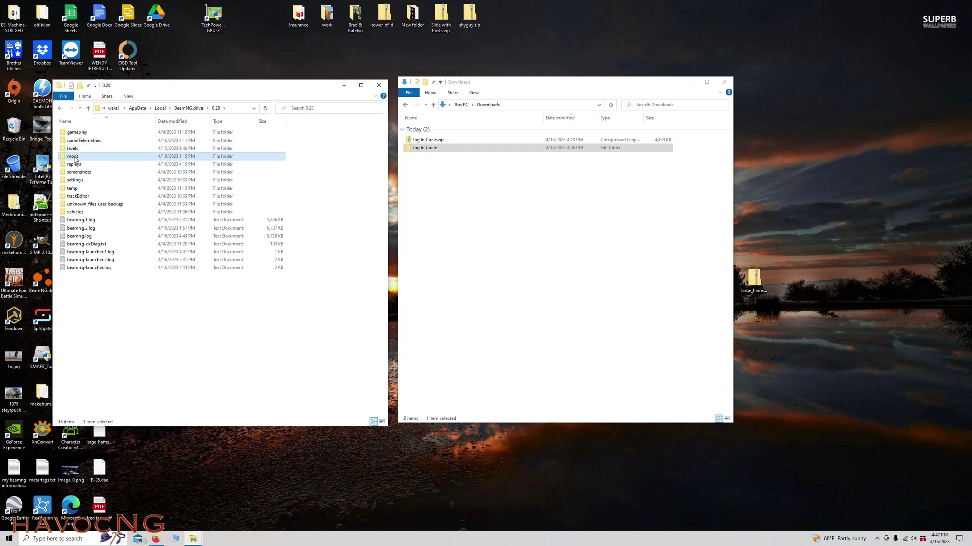
{"action": "double_click", "coordinate": [73, 157]}
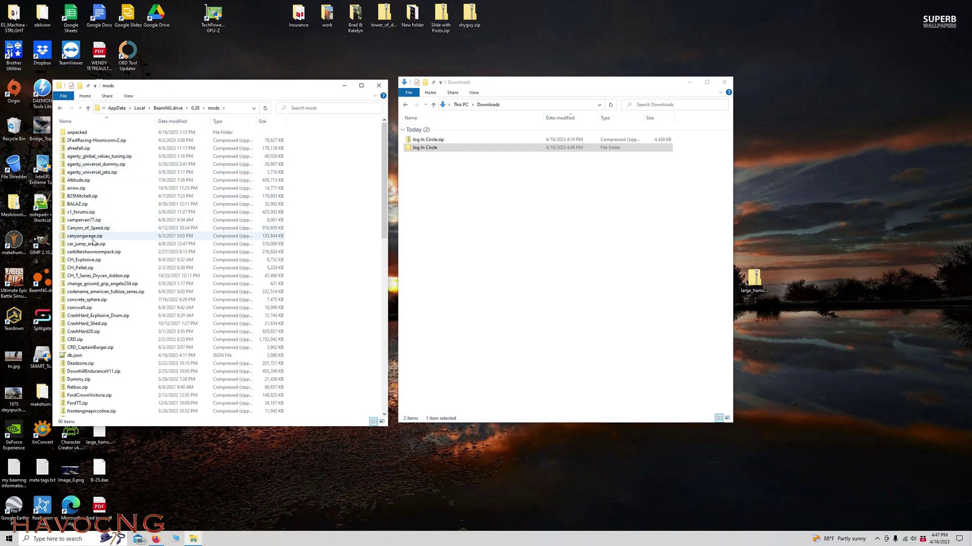
{"action": "double_click", "coordinate": [90, 245]}
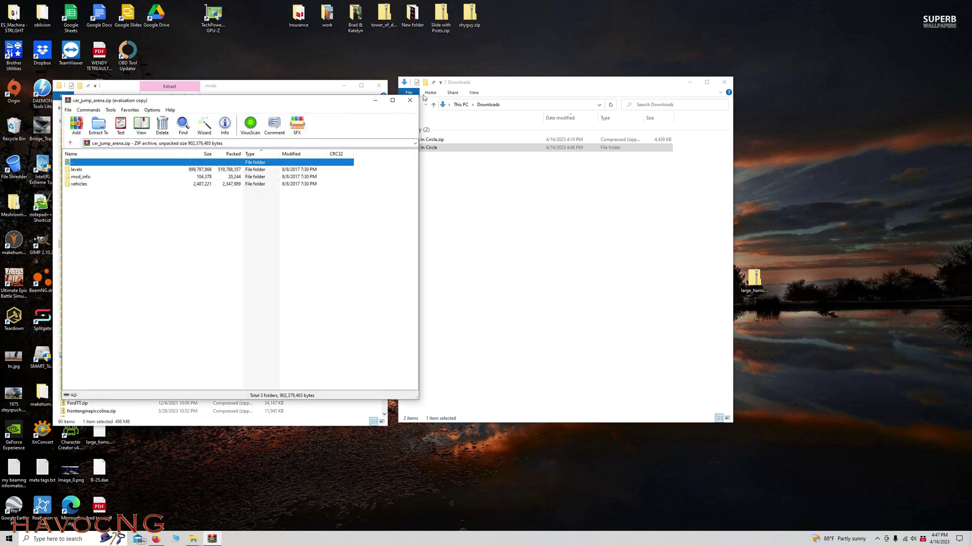
{"action": "left_click", "coordinate": [410, 102]}
Step: Open car_jump_arena.zip in WinRAR at levels/car_jump_arena/art/shapes, with Downloads alongside
{"action": "right_click", "coordinate": [86, 247]}
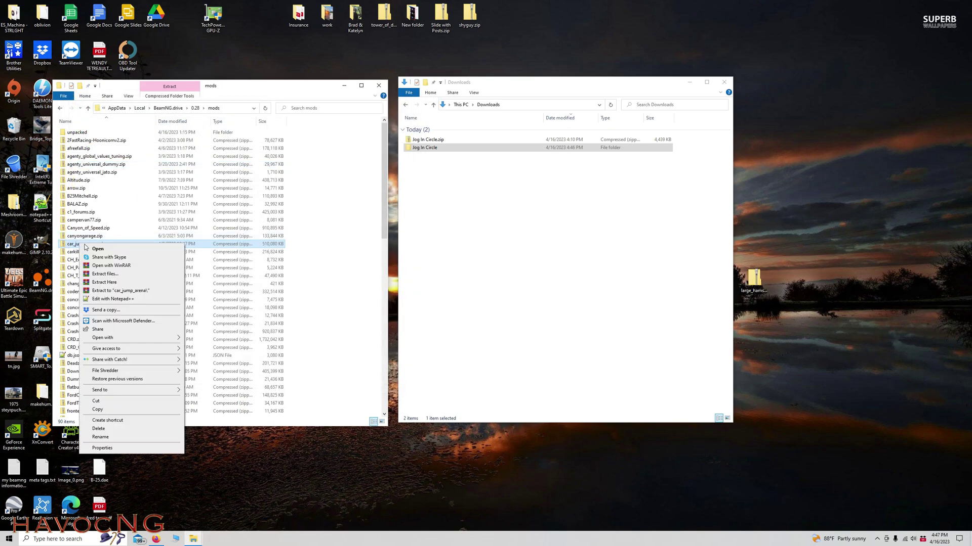
{"action": "left_click", "coordinate": [104, 266]}
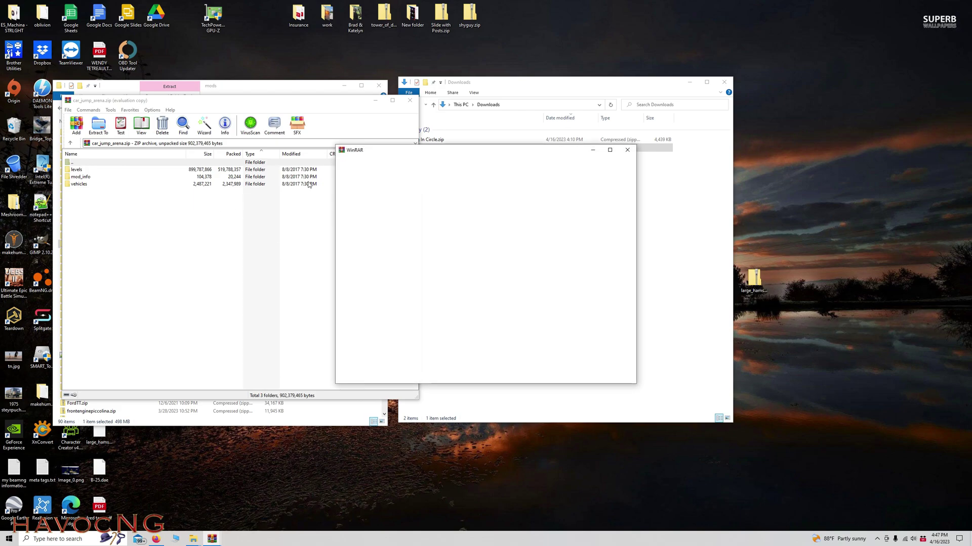
{"action": "left_click", "coordinate": [627, 152]}
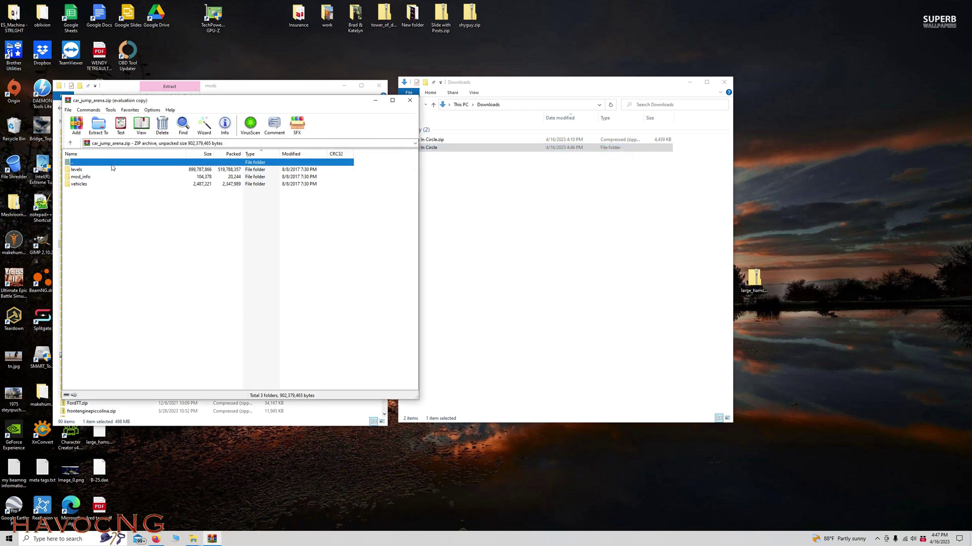
{"action": "double_click", "coordinate": [79, 171]}
{"action": "double_click", "coordinate": [80, 170]}
{"action": "double_click", "coordinate": [80, 171]}
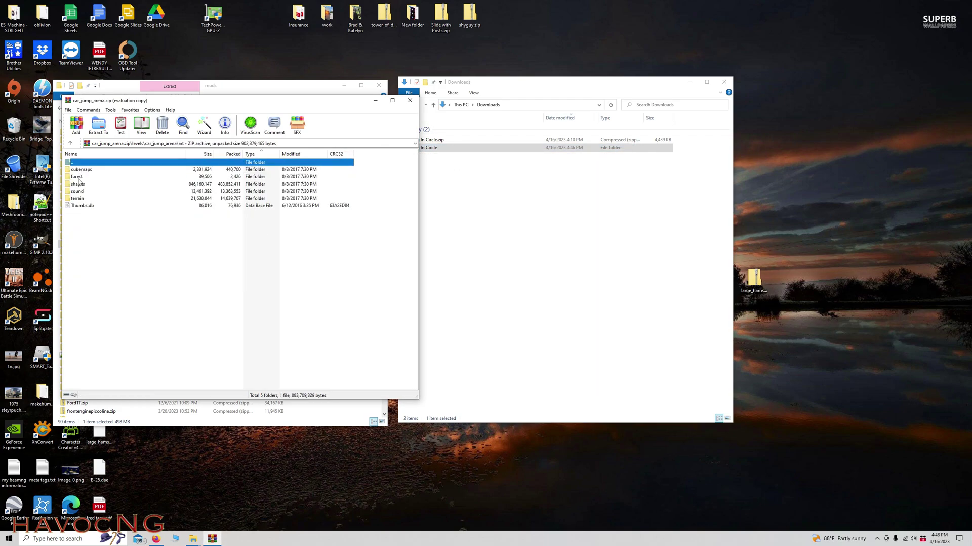
{"action": "double_click", "coordinate": [81, 185]}
{"action": "left_click_drag", "start_coordinate": [496, 82], "coordinate": [564, 85]}
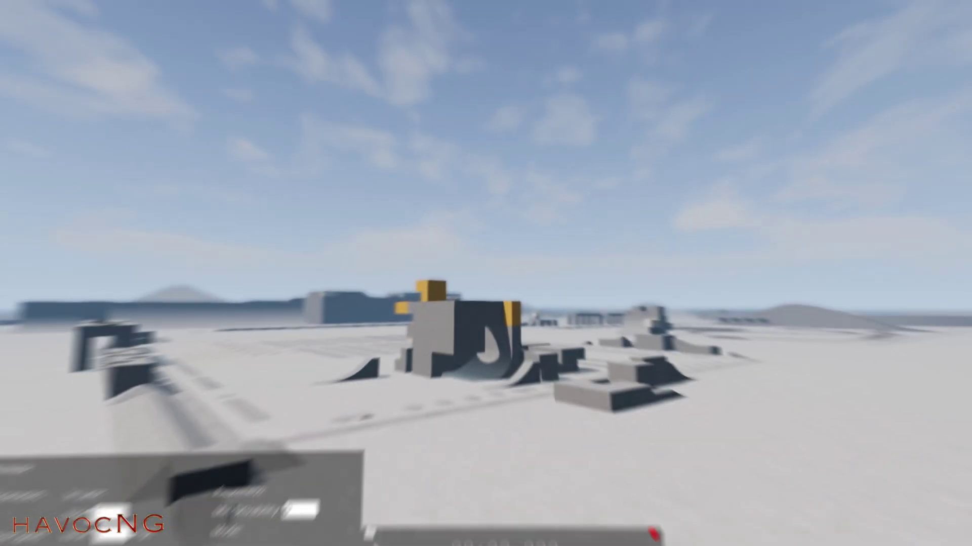
Step: Fly toward the central block and browse art/shapes in the World Editor's Asset Browser
{"action": "key", "text": "w"}
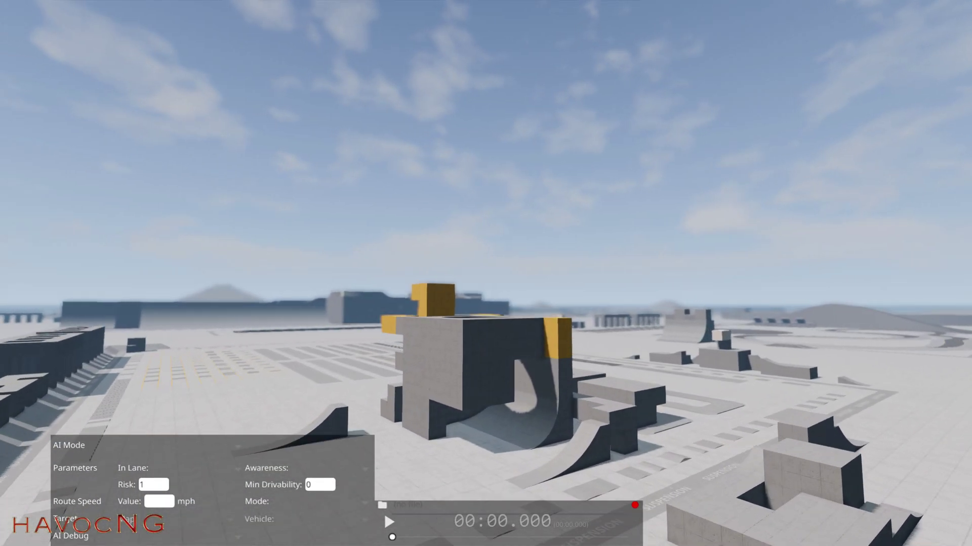
{"action": "key", "text": "w"}
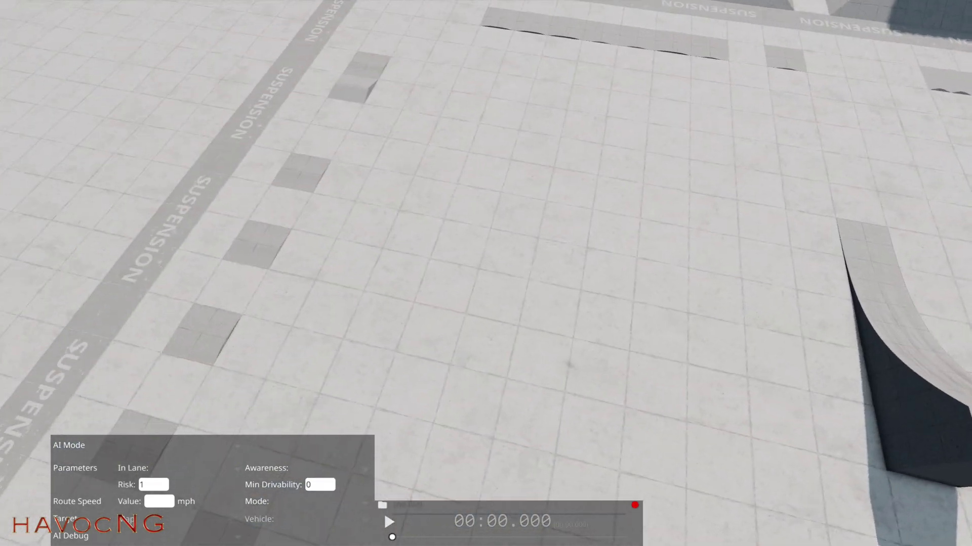
{"action": "right_click_drag", "start_coordinate": [344, 172], "coordinate": [344, 76]}
{"action": "key", "text": "F11"}
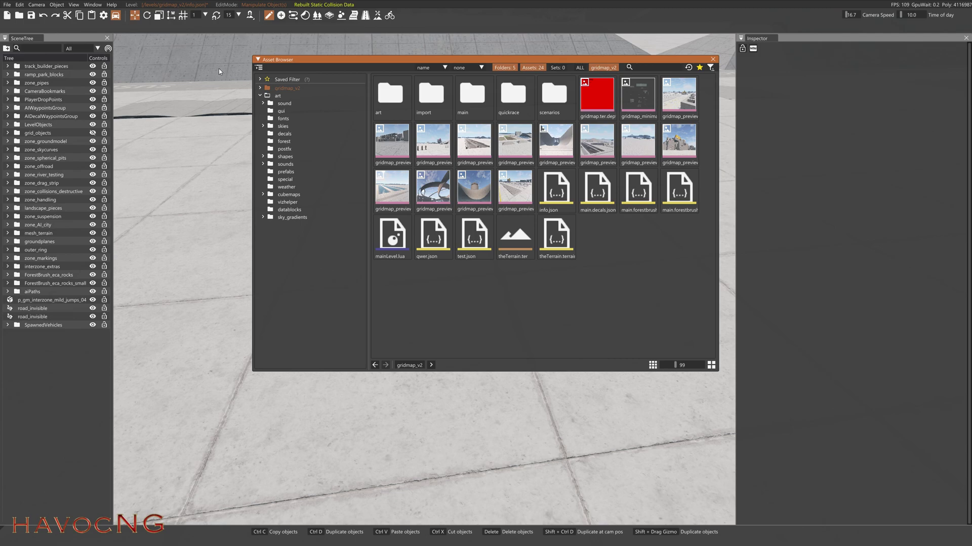
{"action": "left_click", "coordinate": [261, 96]}
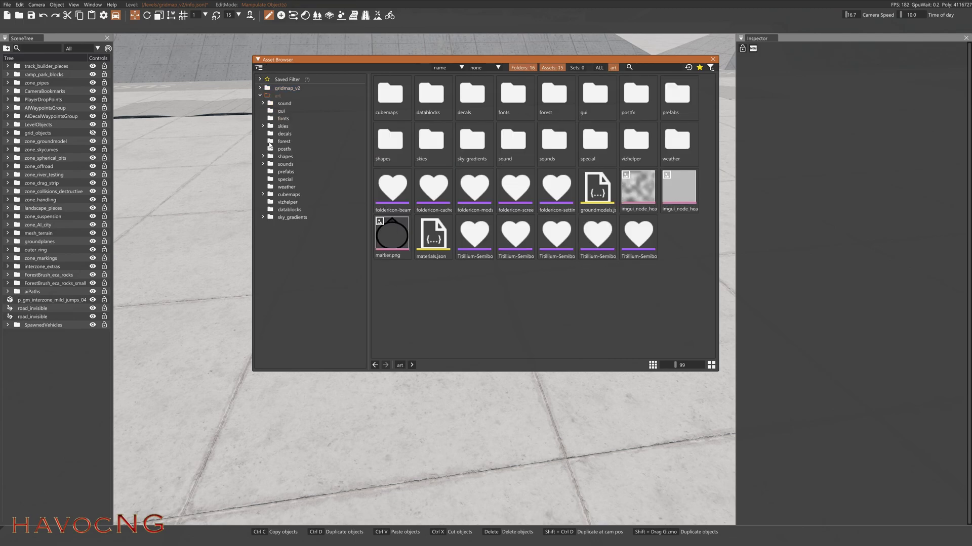
{"action": "left_click", "coordinate": [262, 157]}
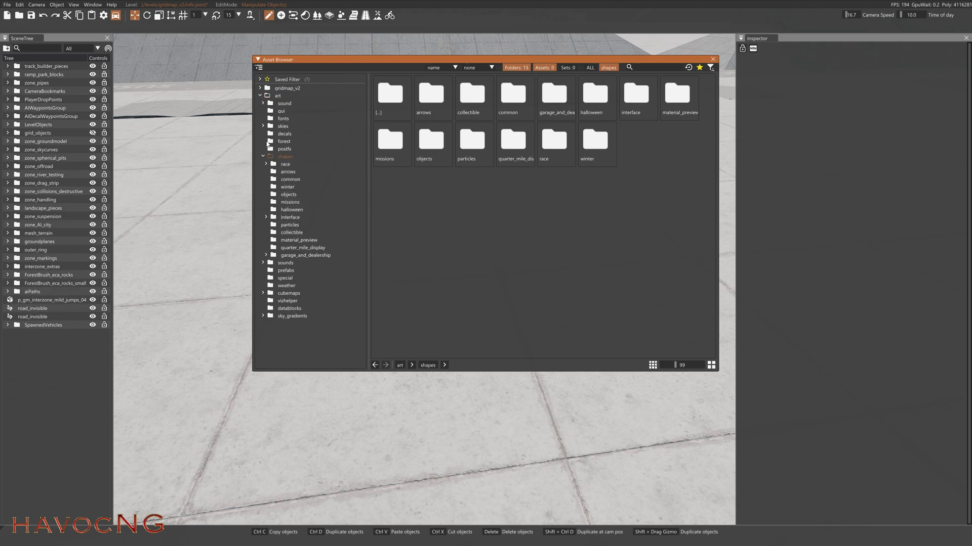
Step: Place Jog In Circle.dae from gridmap_v2/art/shapes/Jog In Circle into the level
{"action": "left_click", "coordinate": [260, 89]}
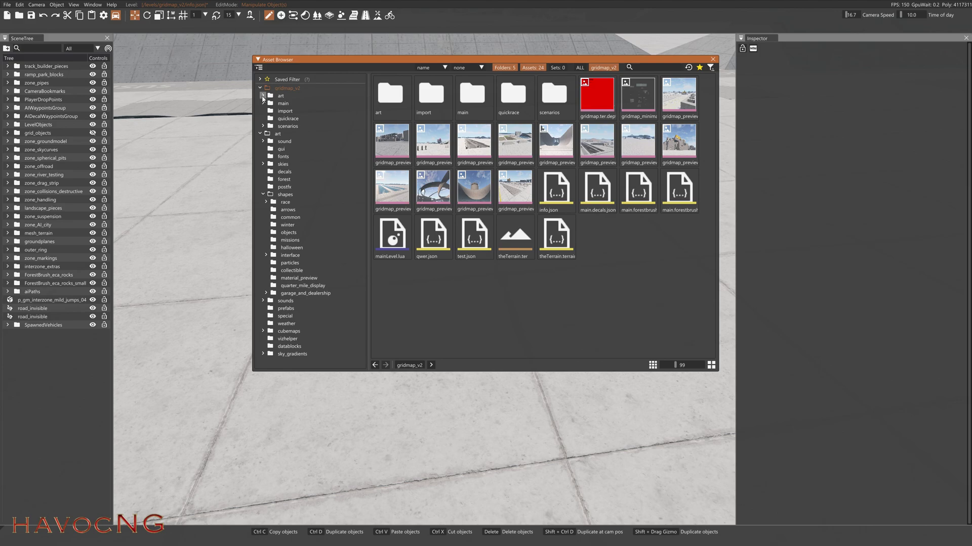
{"action": "left_click", "coordinate": [263, 96]}
{"action": "left_click", "coordinate": [266, 104]}
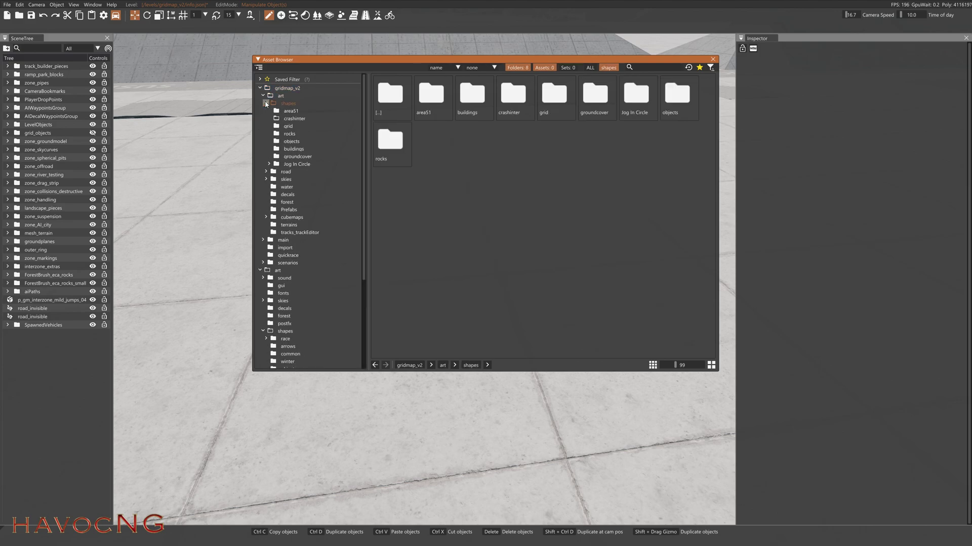
{"action": "left_click", "coordinate": [296, 165]}
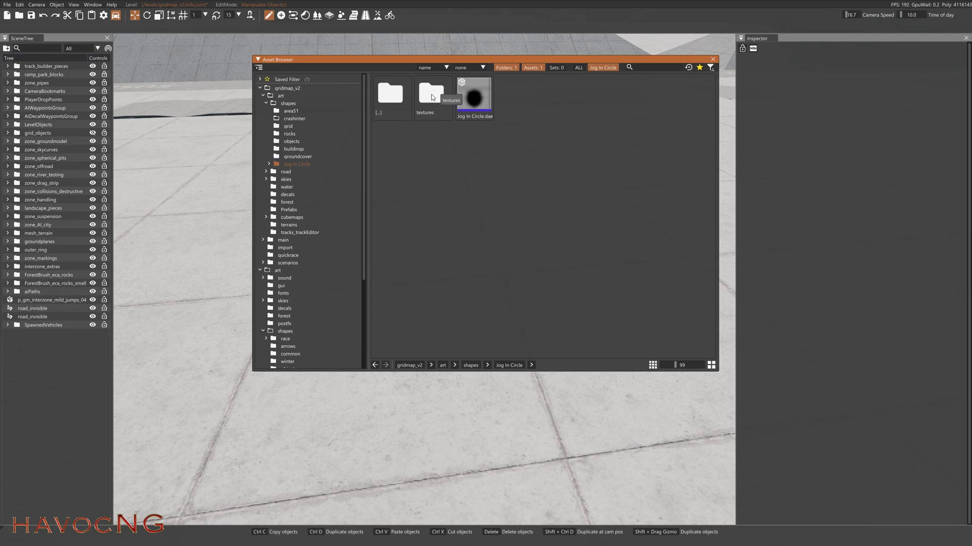
{"action": "left_click_drag", "start_coordinate": [474, 97], "coordinate": [245, 226]}
{"action": "left_click", "coordinate": [257, 59]}
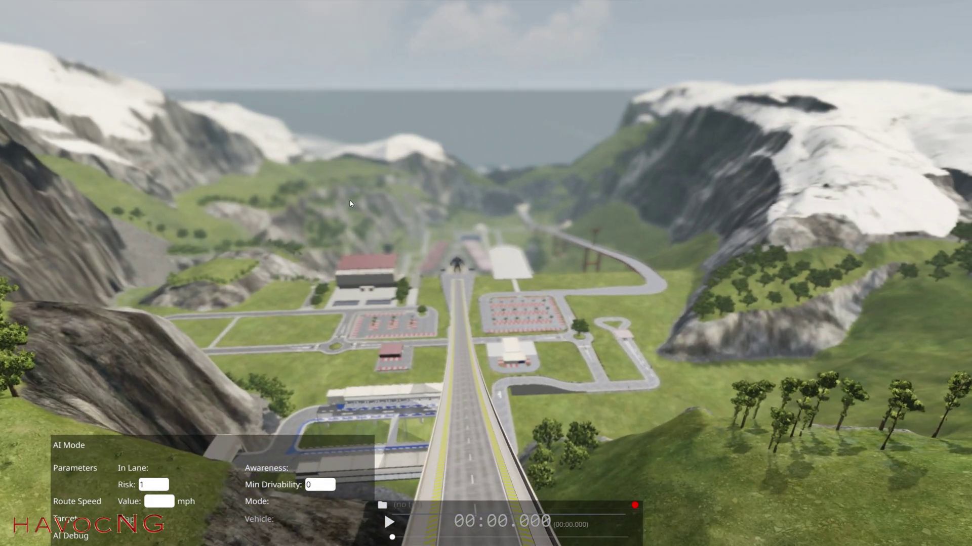
Step: Drop Jog In Circle.dae from car_jump_arena/art/shapes/Jog In Circle onto the arena floor and focus on it
{"action": "key", "text": "F11"}
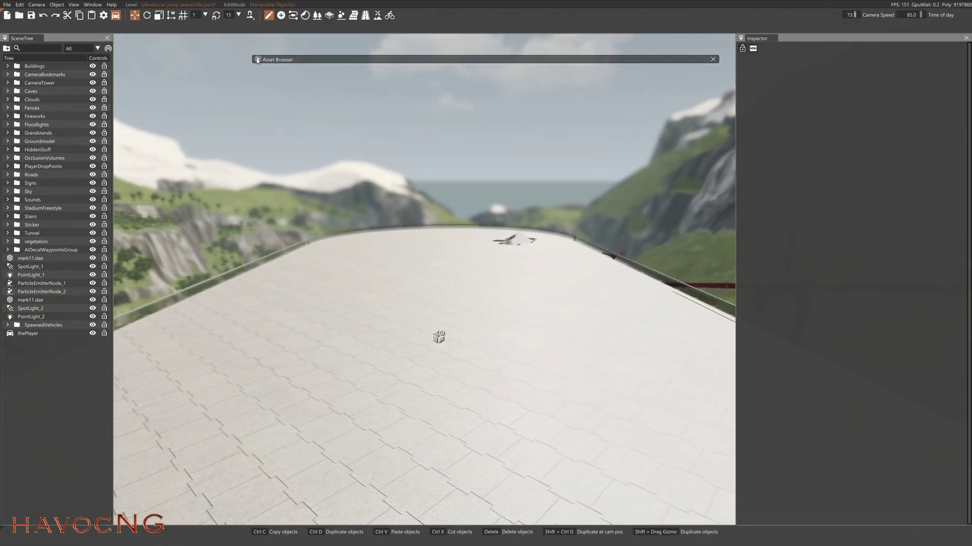
{"action": "left_click", "coordinate": [257, 60]}
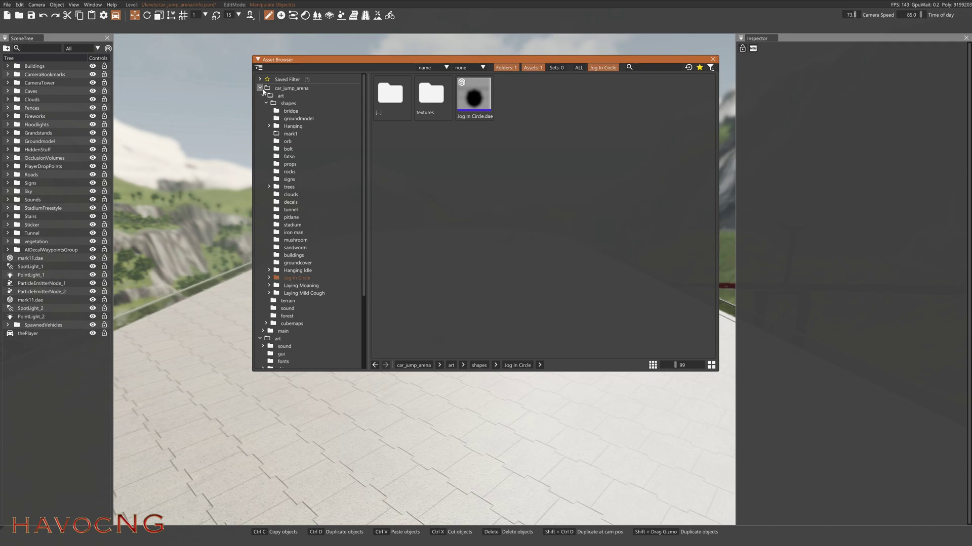
{"action": "left_click", "coordinate": [263, 90]}
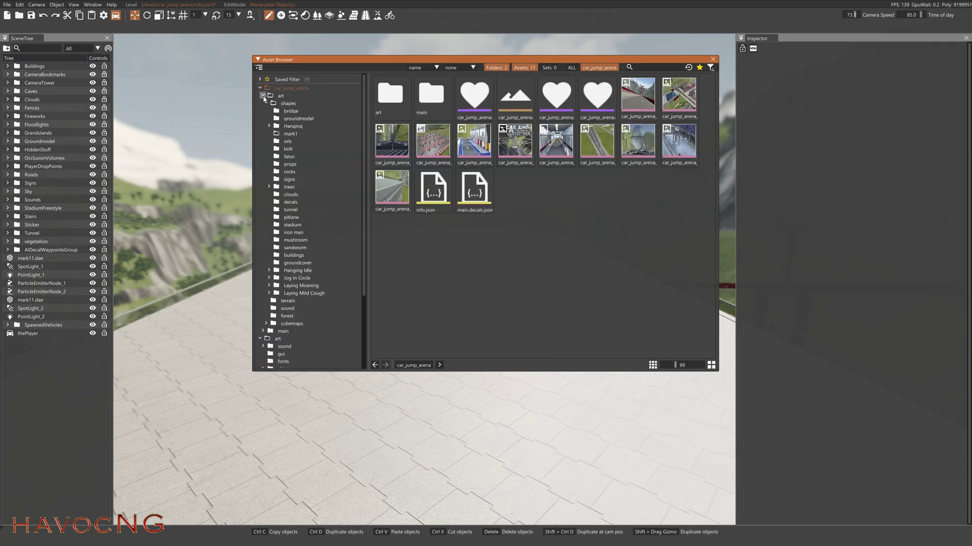
{"action": "left_click", "coordinate": [267, 105]}
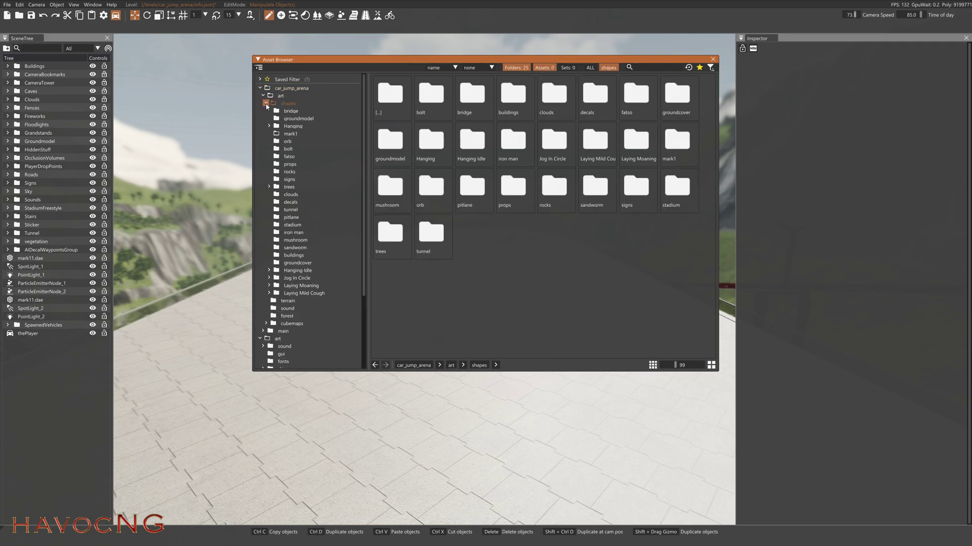
{"action": "left_click", "coordinate": [296, 279]}
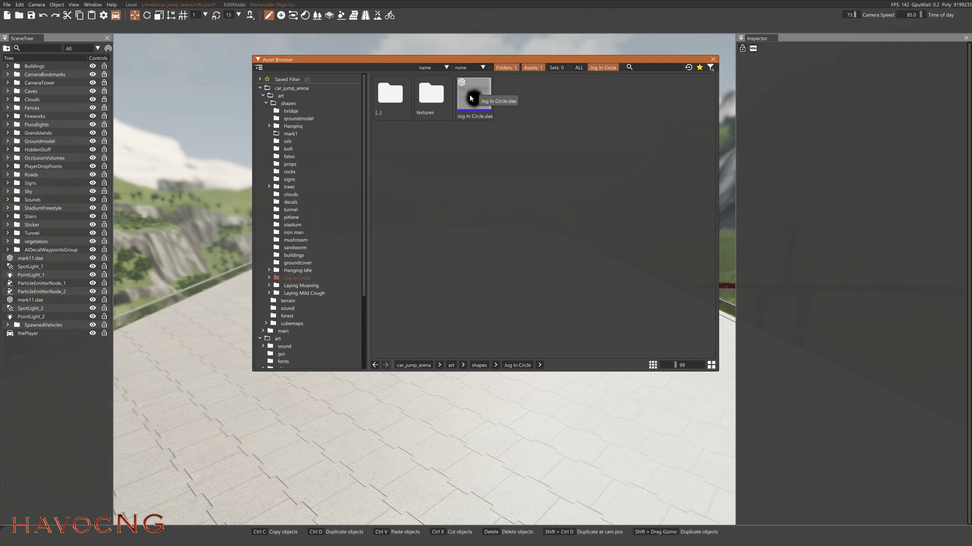
{"action": "left_click_drag", "start_coordinate": [476, 101], "coordinate": [192, 428]}
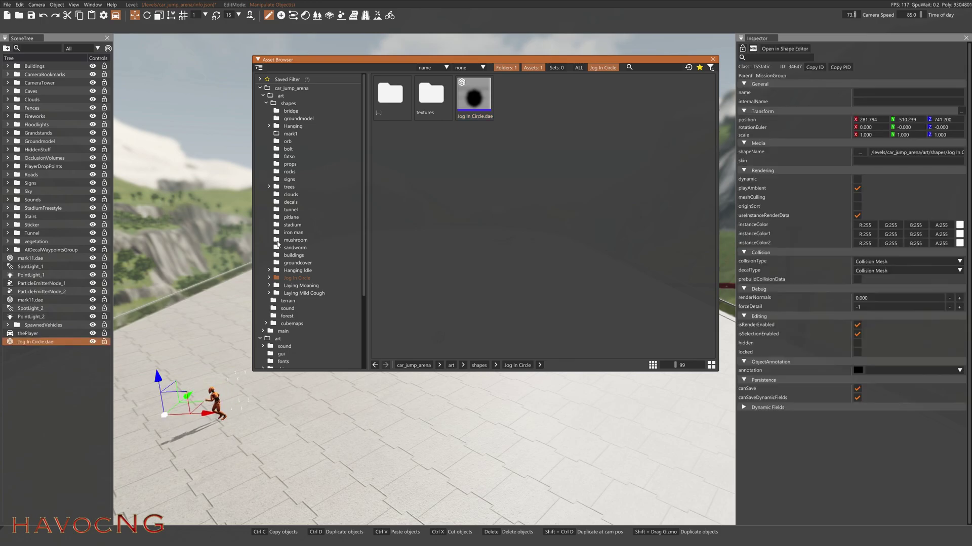
{"action": "left_click", "coordinate": [258, 60]}
{"action": "key", "text": "f"}
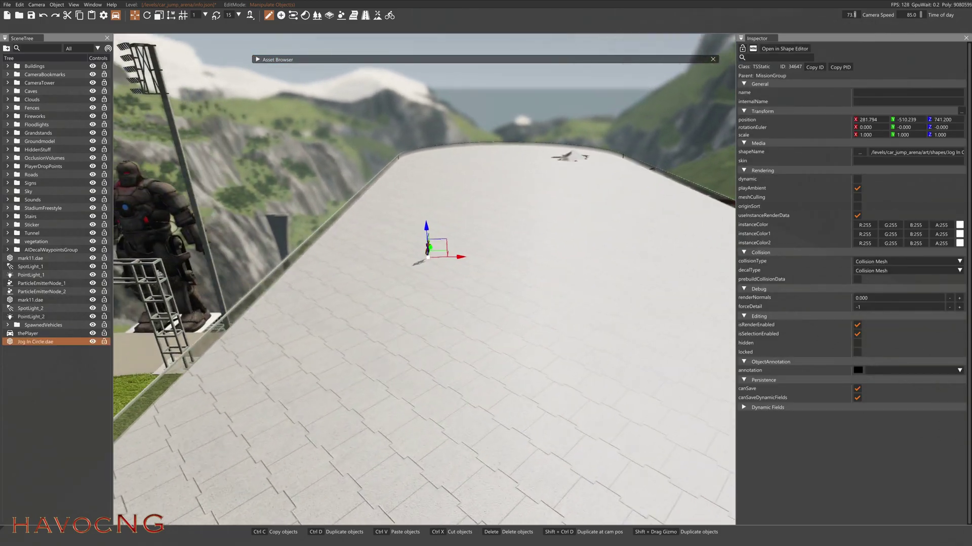
{"action": "scroll", "coordinate": [580, 132], "scroll_direction": "down", "scroll_amount": 5}
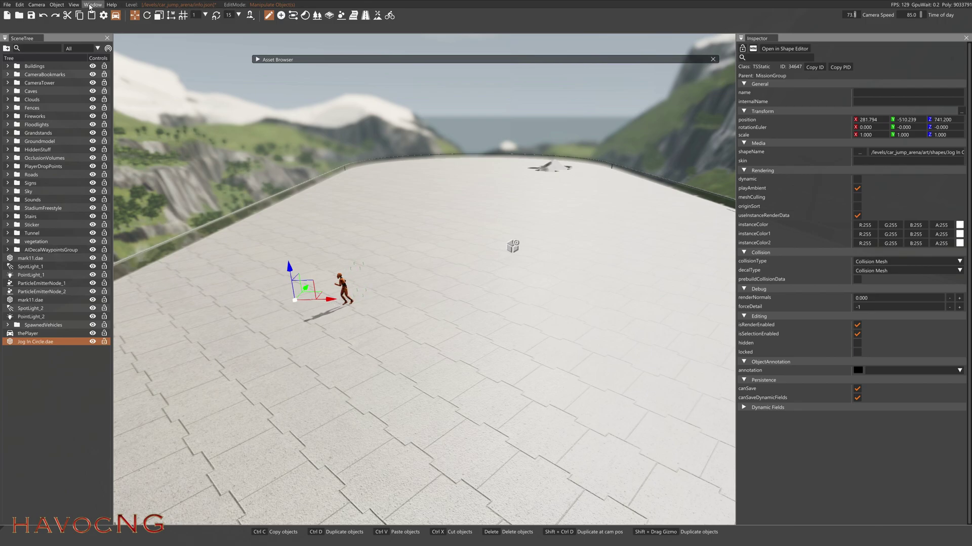
Step: Set the material's Color Map to italy_cobblestone_s.color.DDS from buildings, then close Material Editor
{"action": "left_click", "coordinate": [92, 4]}
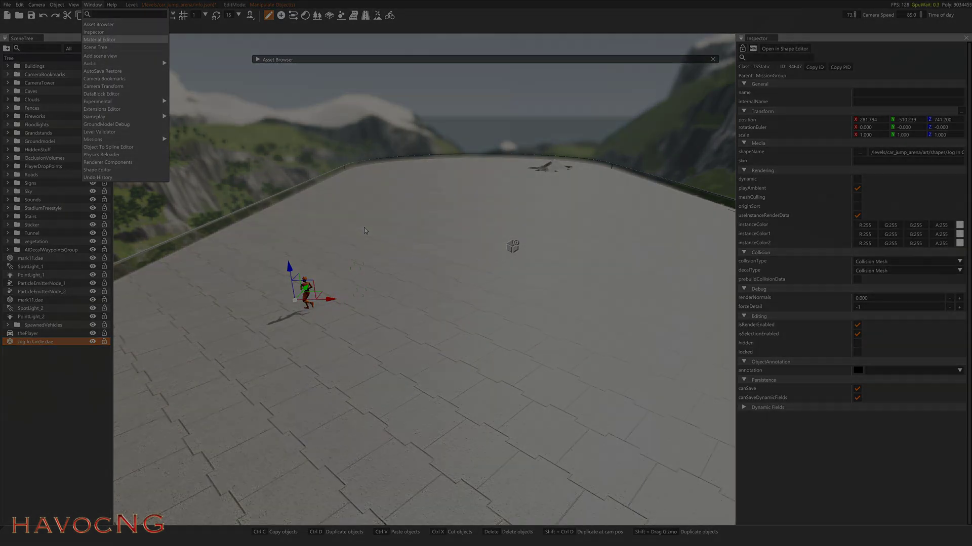
{"action": "left_click", "coordinate": [99, 40]}
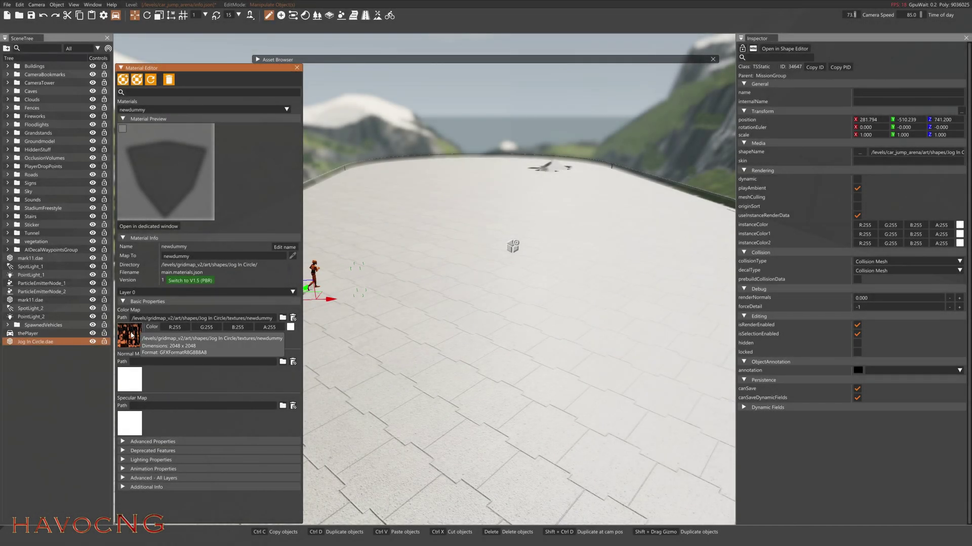
{"action": "left_click", "coordinate": [131, 335]}
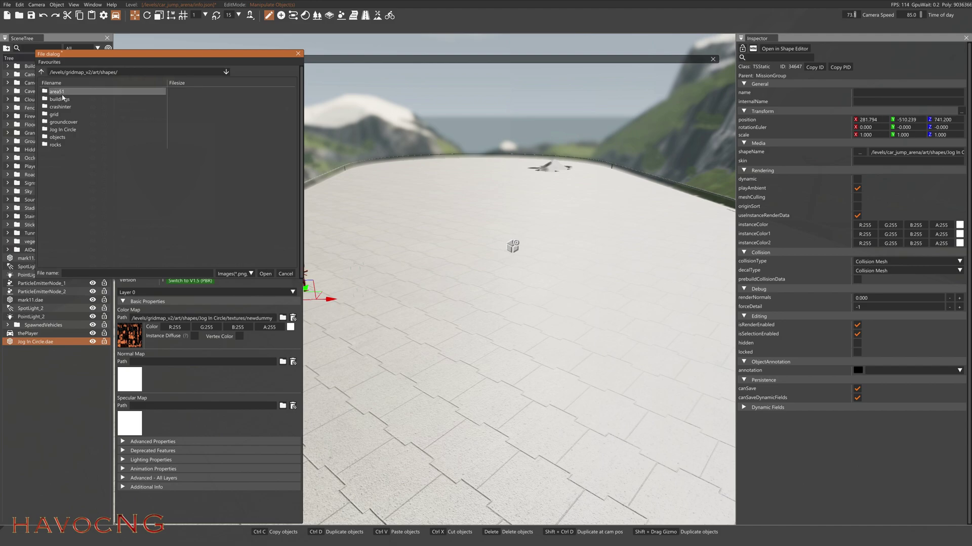
{"action": "double_click", "coordinate": [62, 100]}
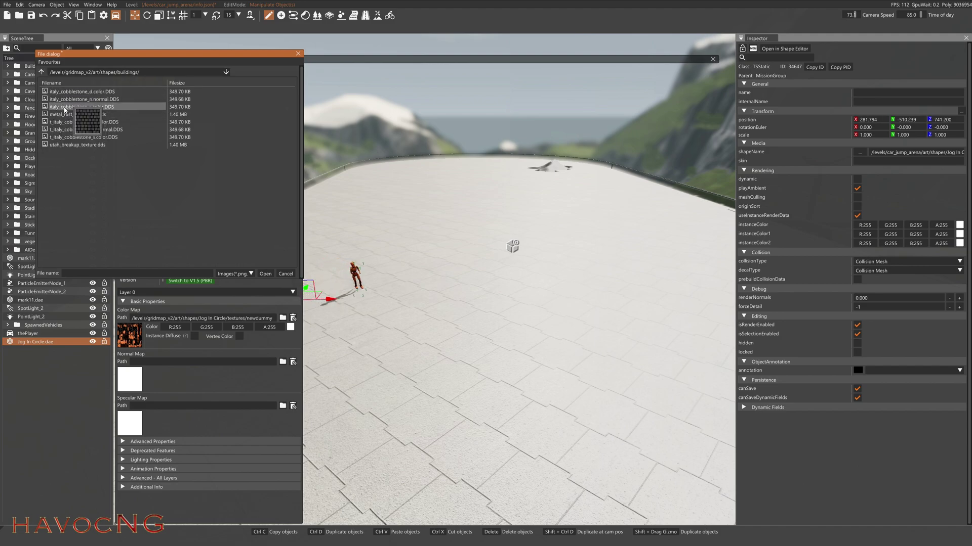
{"action": "left_click", "coordinate": [66, 107]}
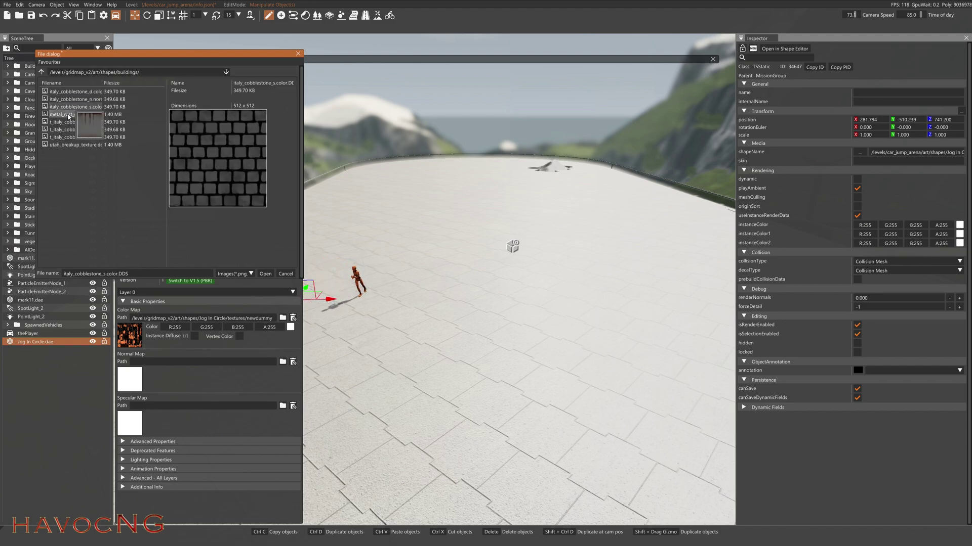
{"action": "left_click", "coordinate": [265, 274]}
{"action": "left_click", "coordinate": [297, 68]}
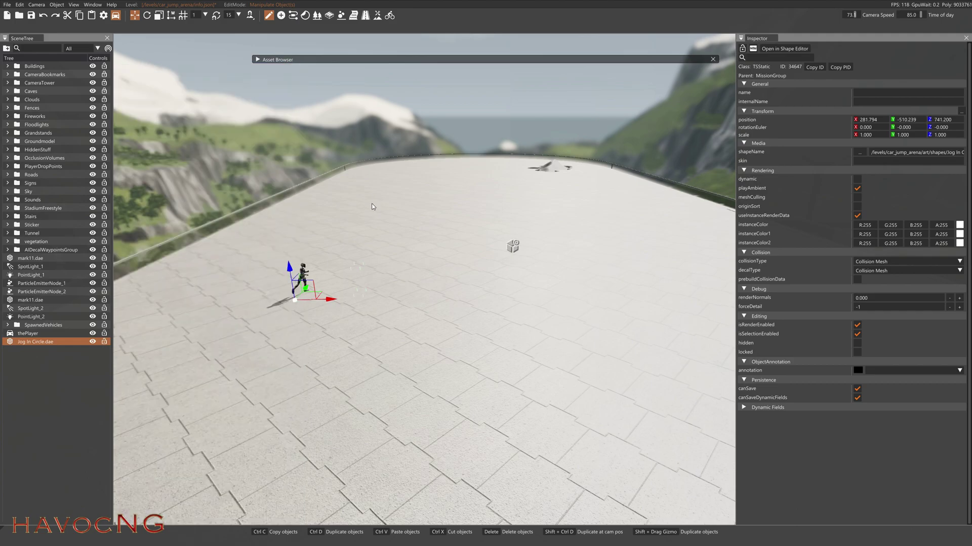
Step: Fly the camera in, out, right and left around the jogging dummy to inspect it
{"action": "key", "text": "w"}
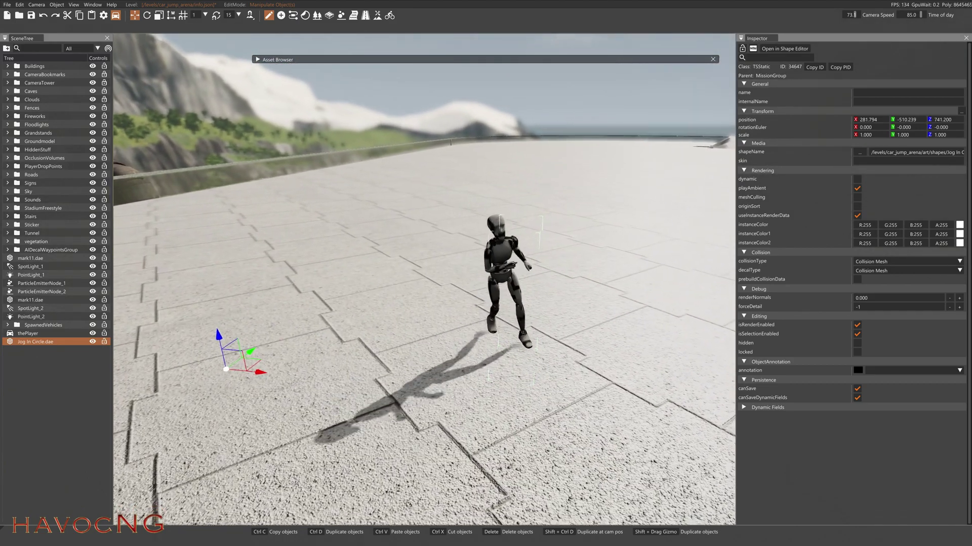
{"action": "key", "text": "s"}
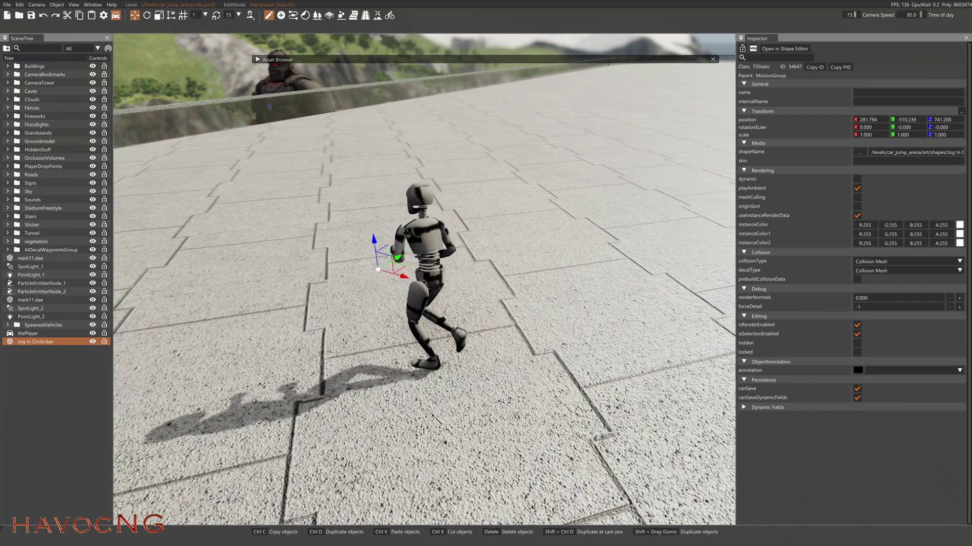
{"action": "key", "text": "d"}
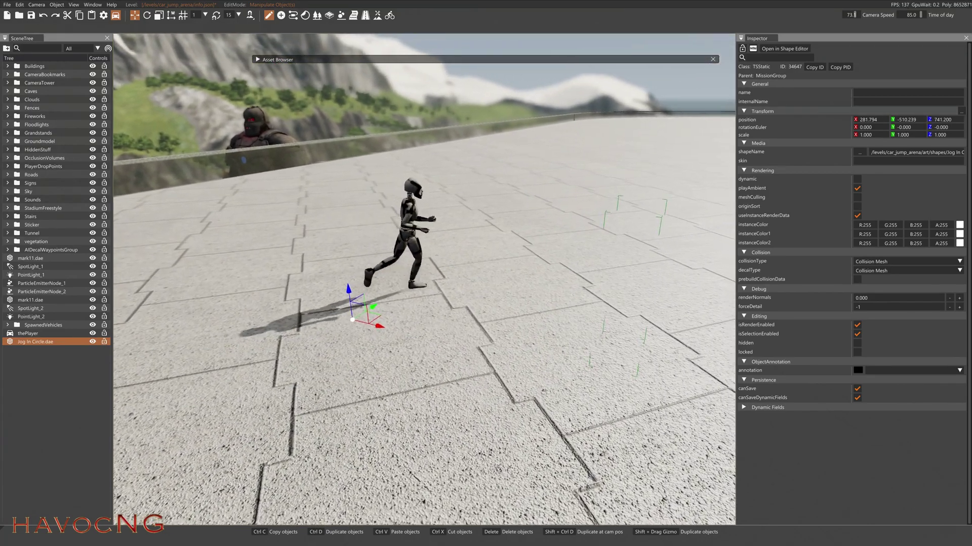
{"action": "key", "text": "a"}
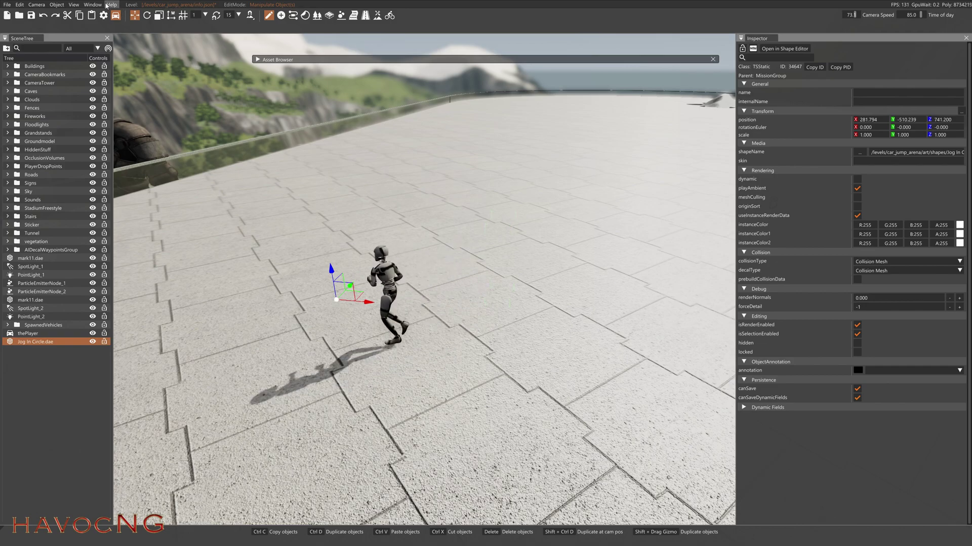
Step: Browse into the Jog In Circle textures folder in the asset browser, then hide it again
{"action": "left_click", "coordinate": [258, 60]}
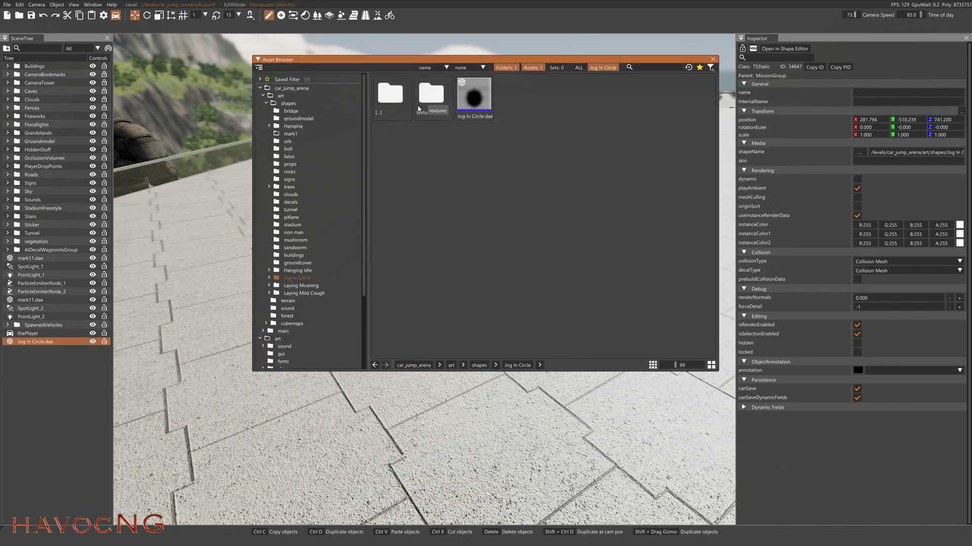
{"action": "double_click", "coordinate": [429, 93]}
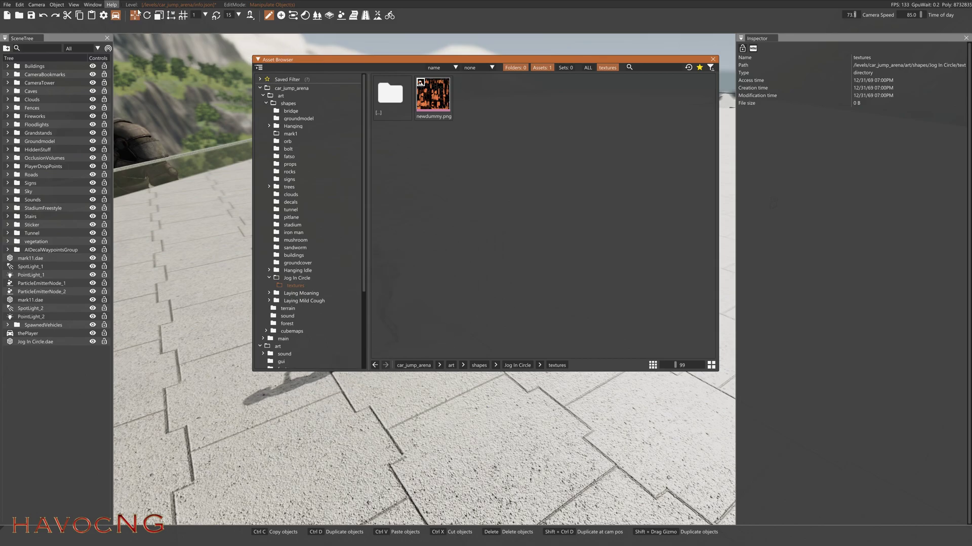
{"action": "left_click", "coordinate": [258, 60]}
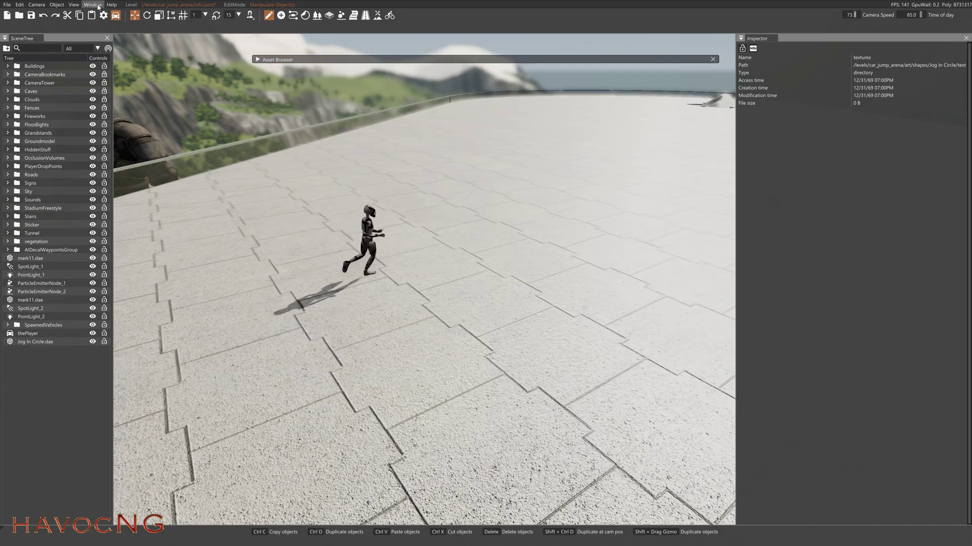
Step: In the Material Editor, set the colour map to newdummy.png from shapes/Jog In Circle/textures
{"action": "left_click", "coordinate": [93, 4]}
{"action": "left_click", "coordinate": [99, 41]}
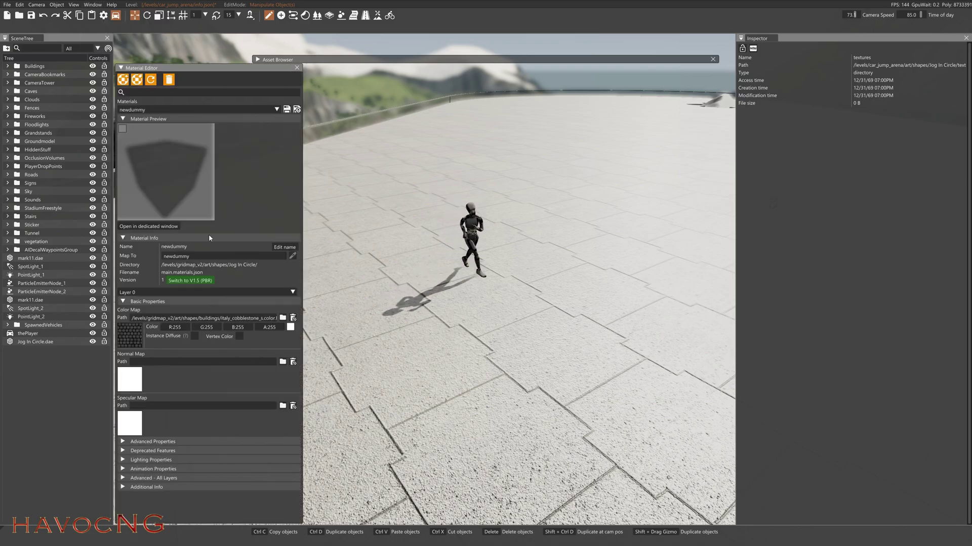
{"action": "left_click", "coordinate": [128, 332]}
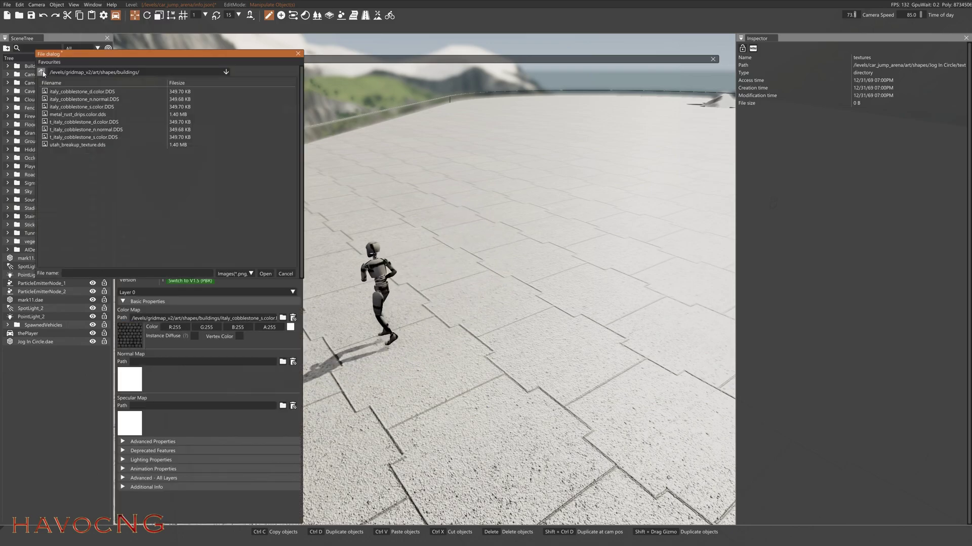
{"action": "left_click", "coordinate": [41, 72]}
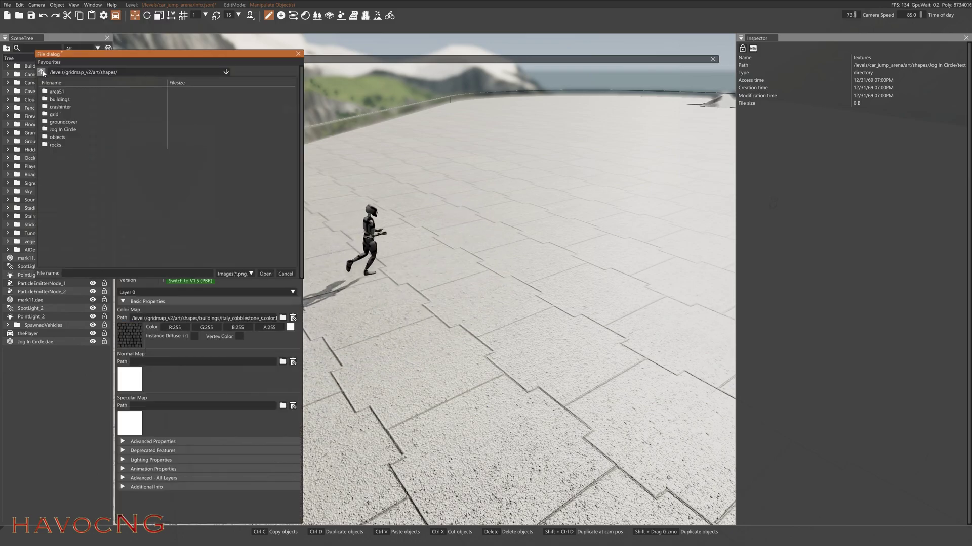
{"action": "left_click", "coordinate": [41, 72]}
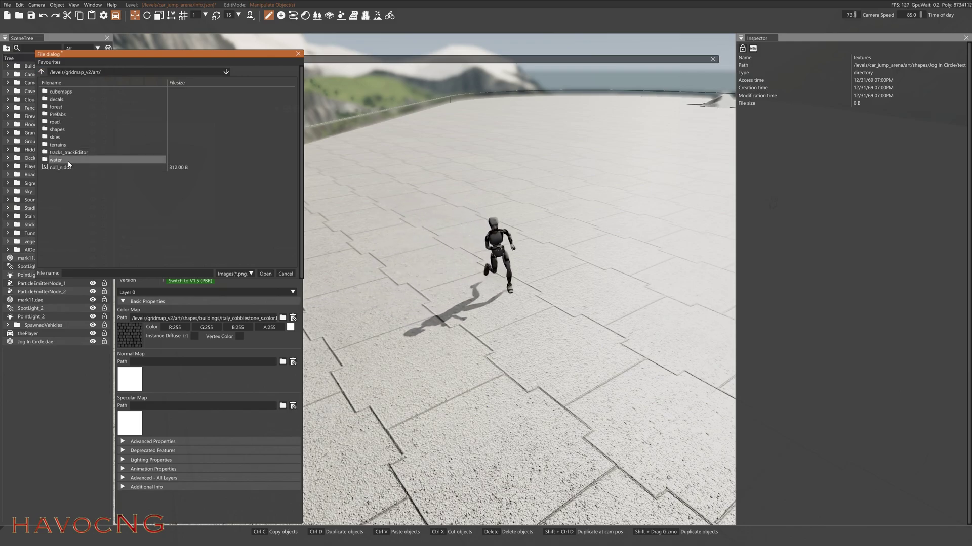
{"action": "double_click", "coordinate": [58, 129]}
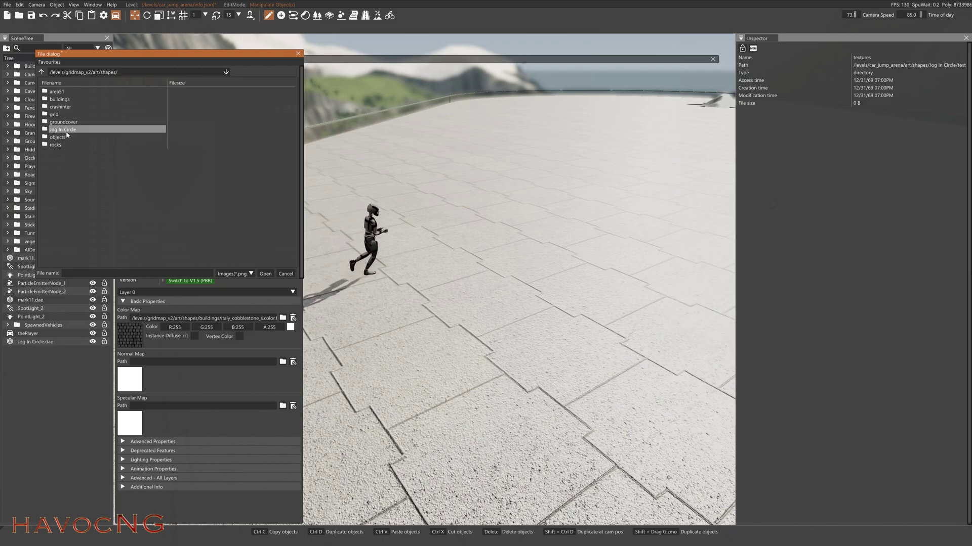
{"action": "double_click", "coordinate": [63, 130]}
{"action": "double_click", "coordinate": [54, 93]}
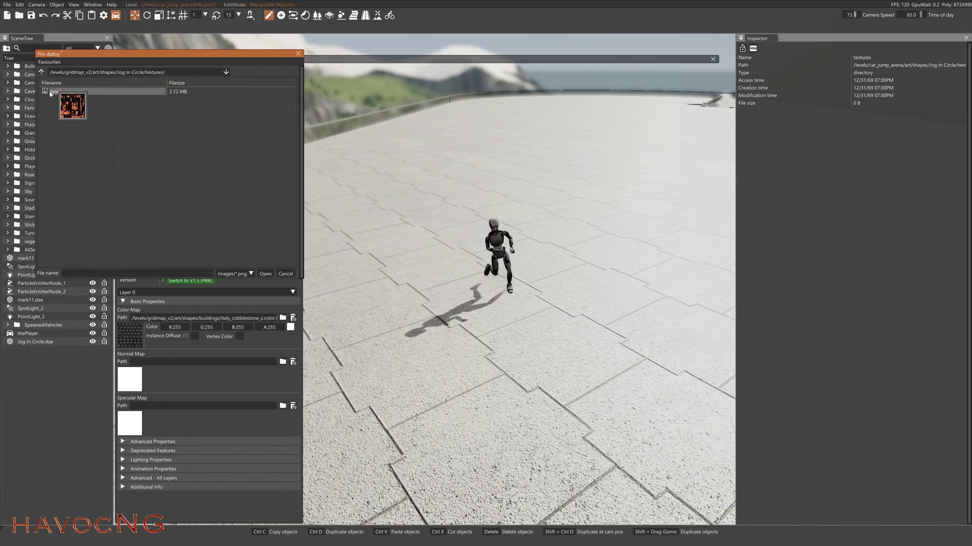
{"action": "left_click", "coordinate": [74, 101]}
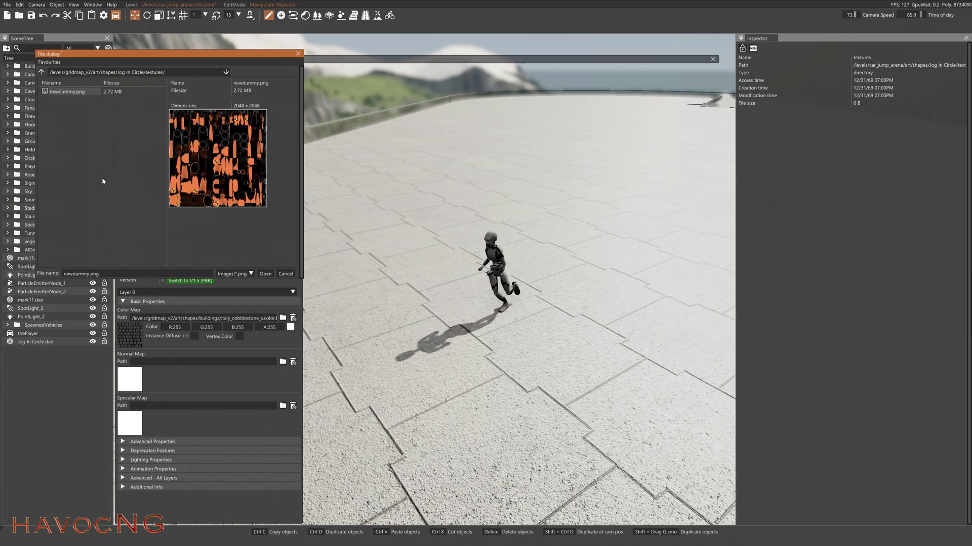
{"action": "left_click", "coordinate": [265, 274]}
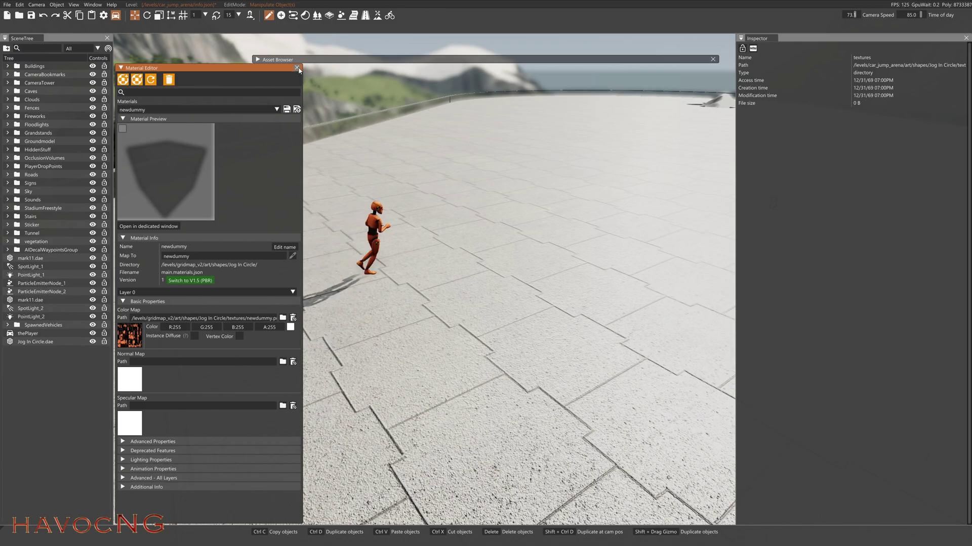
Step: Close the Material Editor, return the asset browser to Jog In Circle, and view the orange dummy
{"action": "left_click", "coordinate": [297, 68]}
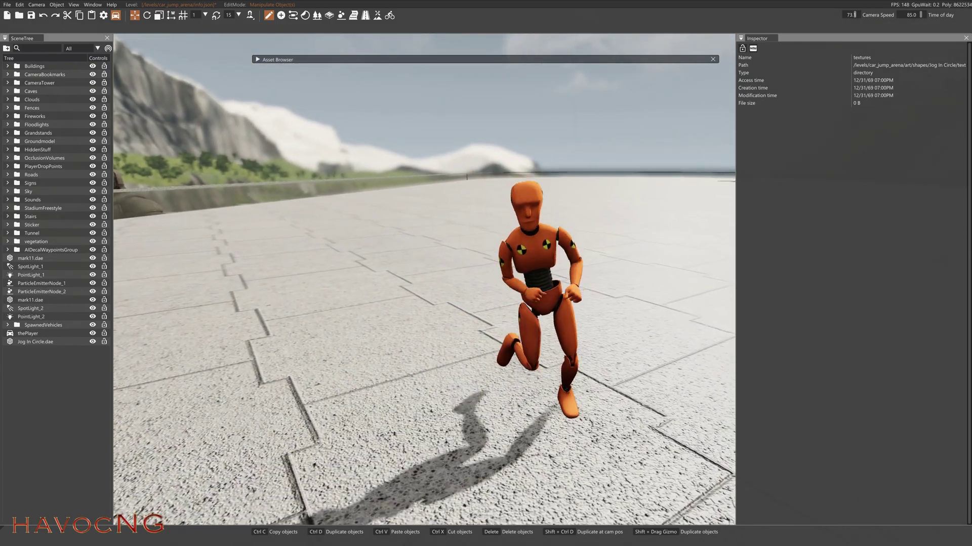
{"action": "right_click_drag", "start_coordinate": [486, 263], "coordinate": [443, 266]}
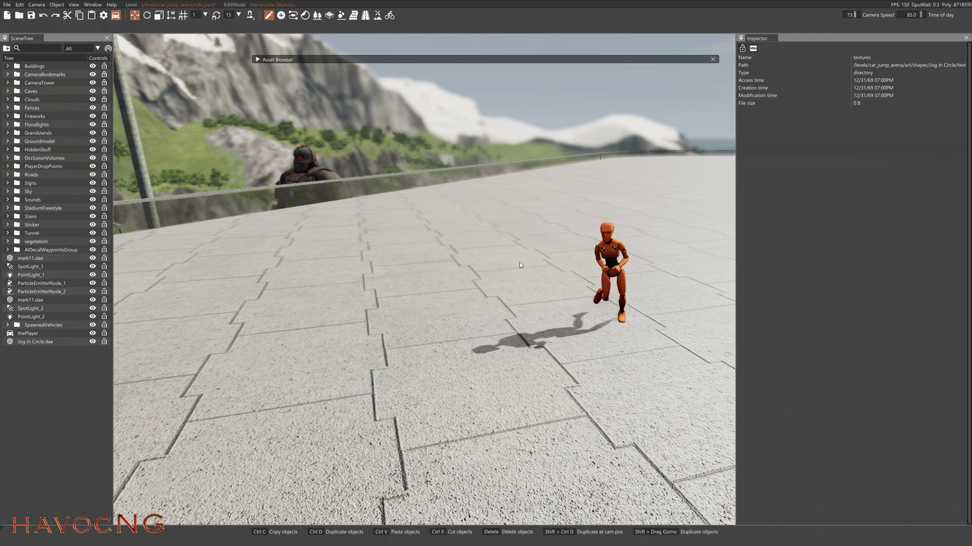
{"action": "left_click", "coordinate": [257, 59]}
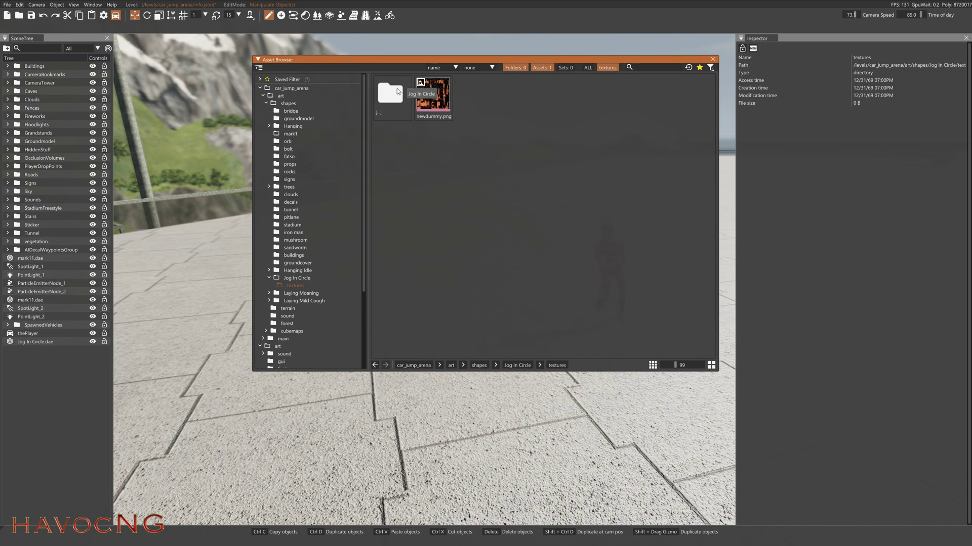
{"action": "double_click", "coordinate": [396, 90]}
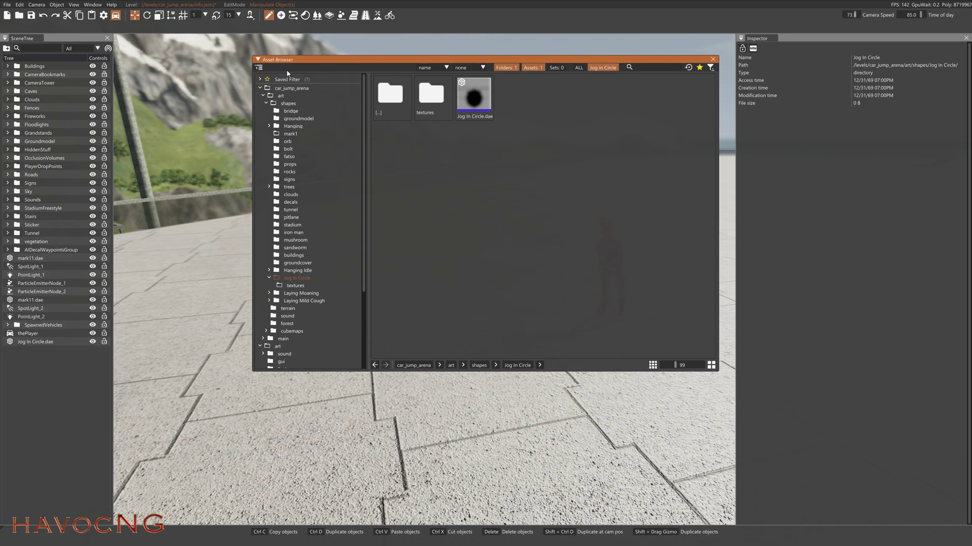
{"action": "left_click", "coordinate": [257, 59]}
{"action": "right_click_drag", "start_coordinate": [371, 234], "coordinate": [371, 222]}
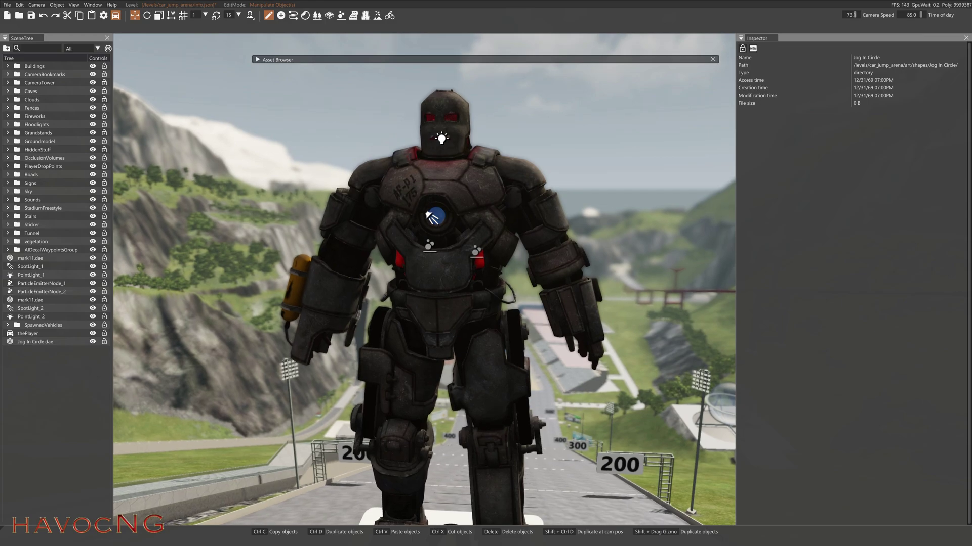
{"action": "key", "text": "s"}
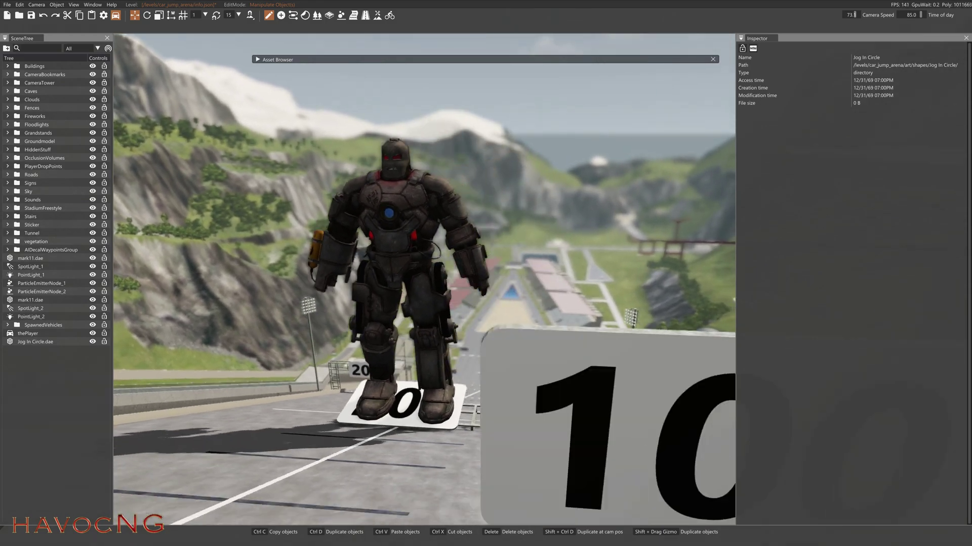
{"action": "key", "text": "f"}
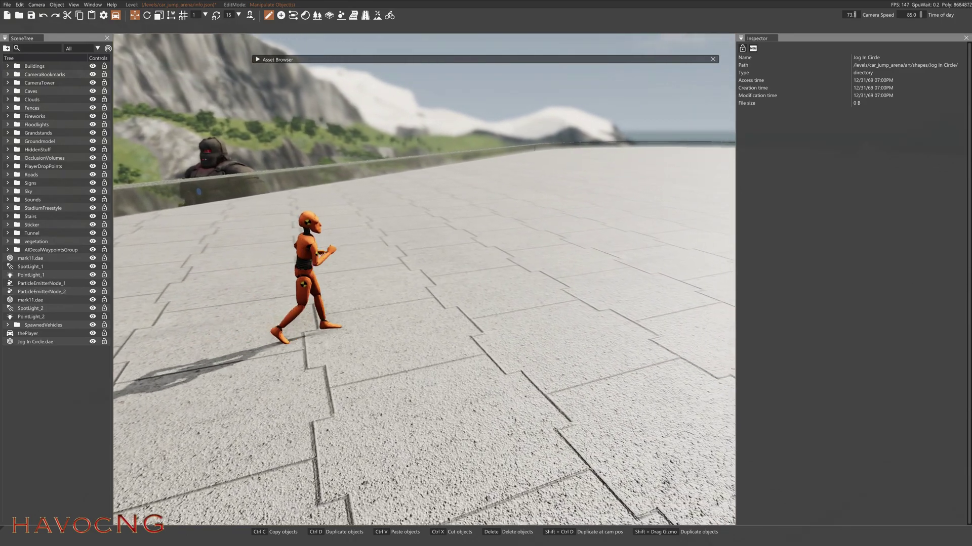
{"action": "key", "text": "s"}
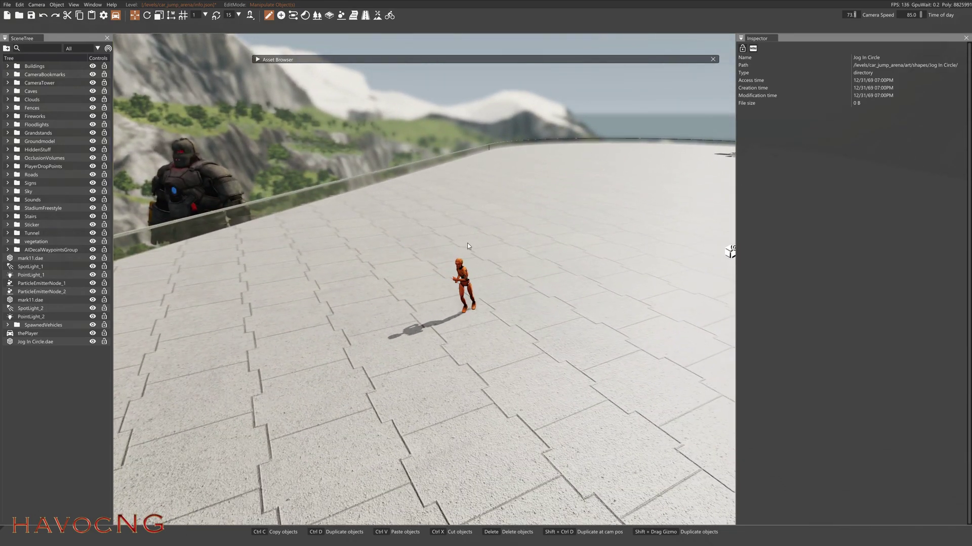